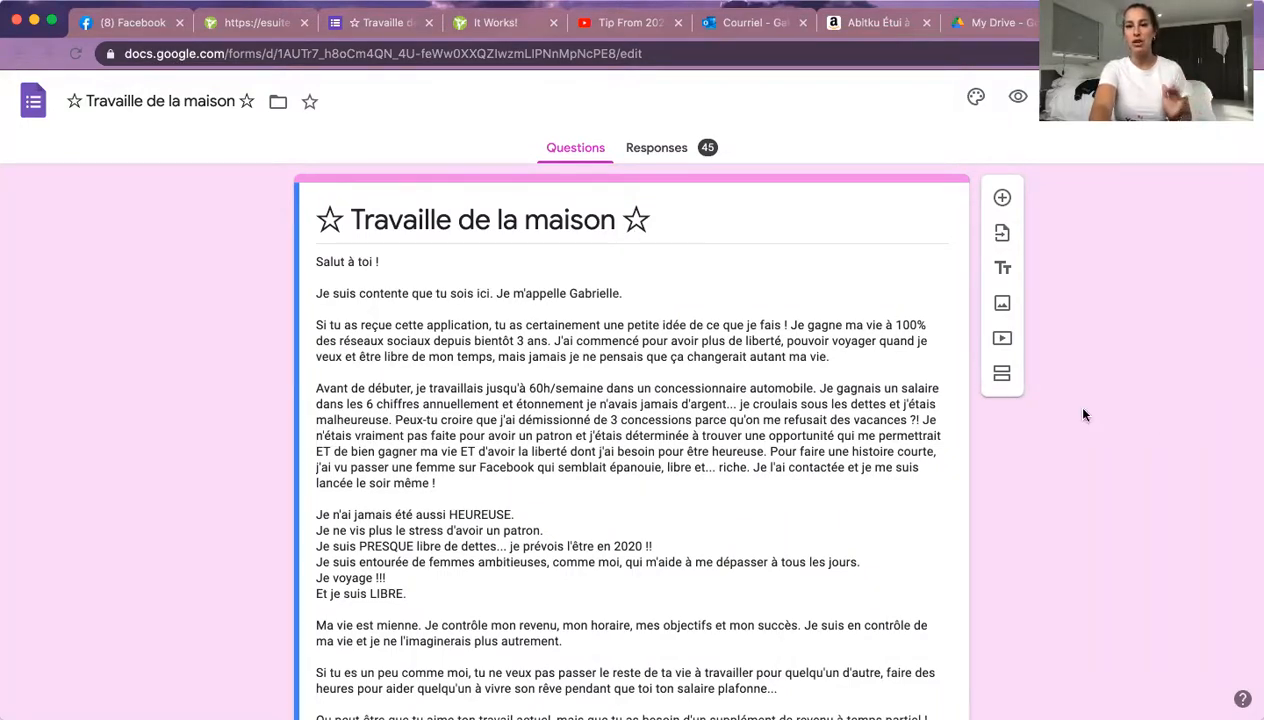
Read through the introduction text of the existing "Travaille de la maison" form from its start to the first question.
scroll(1117, 396, down, 2)
scroll(781, 330, up, 2)
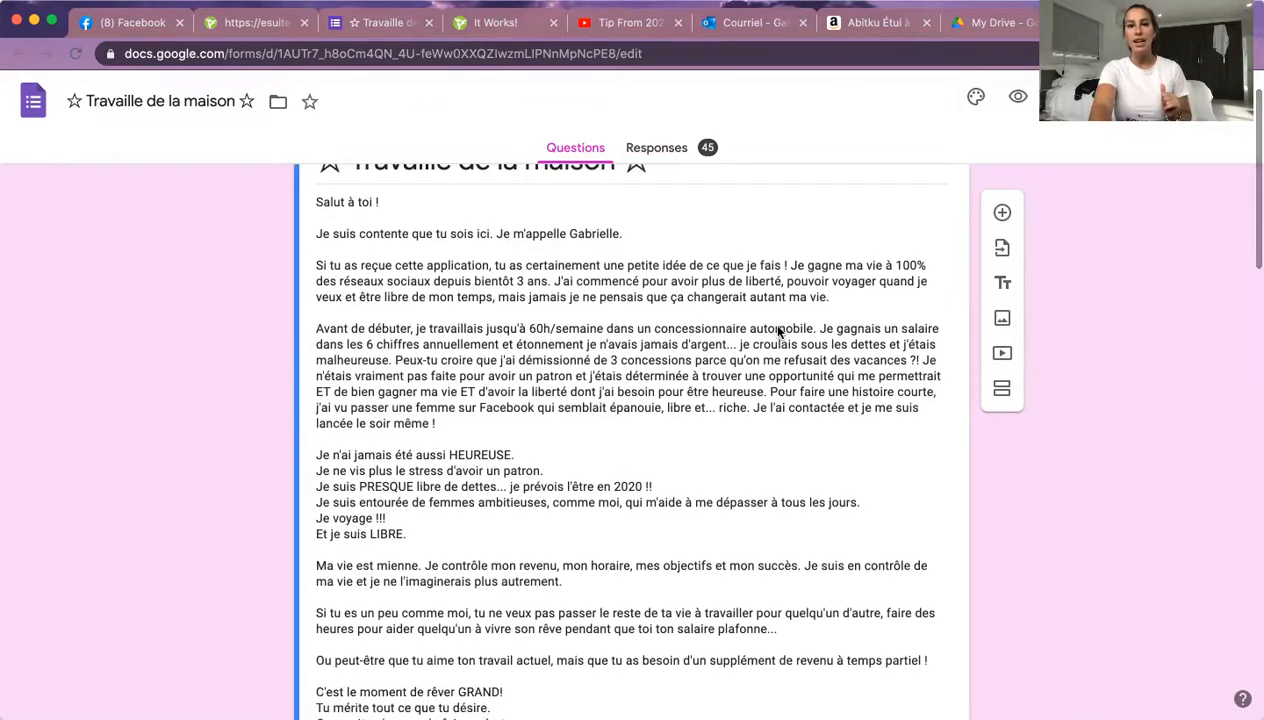
scroll(778, 331, down, 4)
scroll(778, 331, up, 2)
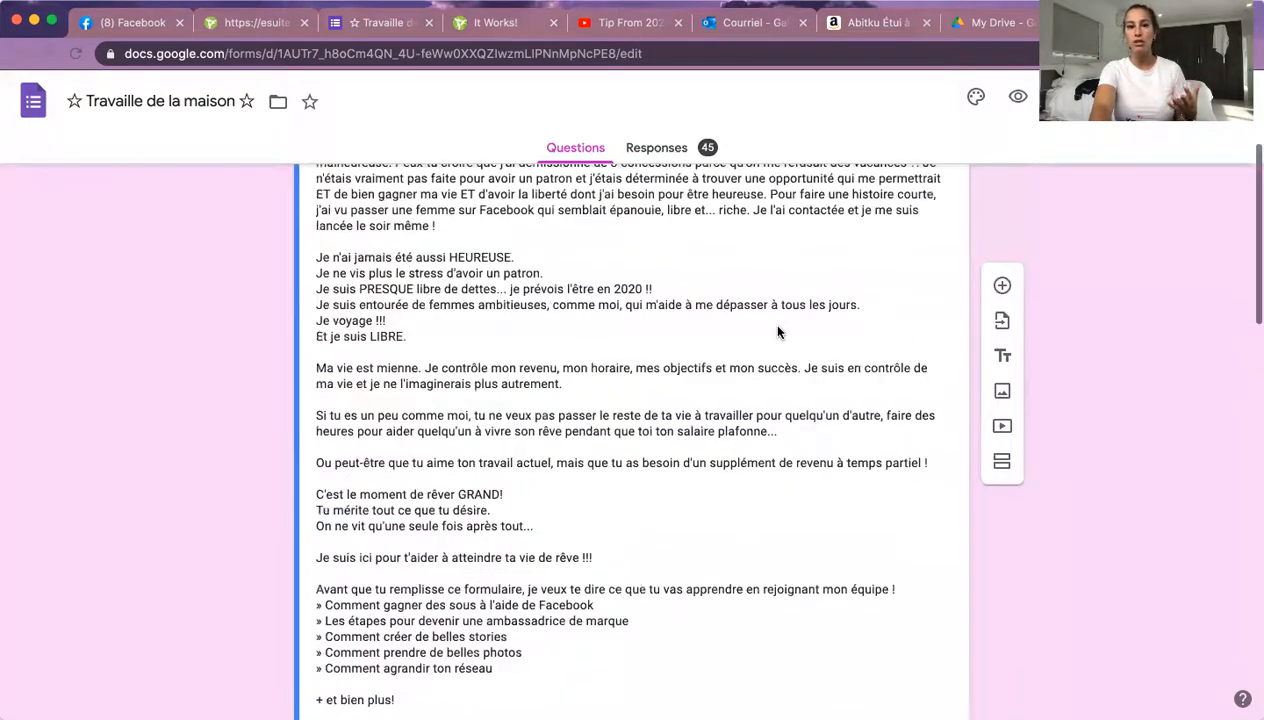
scroll(778, 331, down, 5)
scroll(1075, 438, down, 1)
scroll(1075, 438, down, 1)
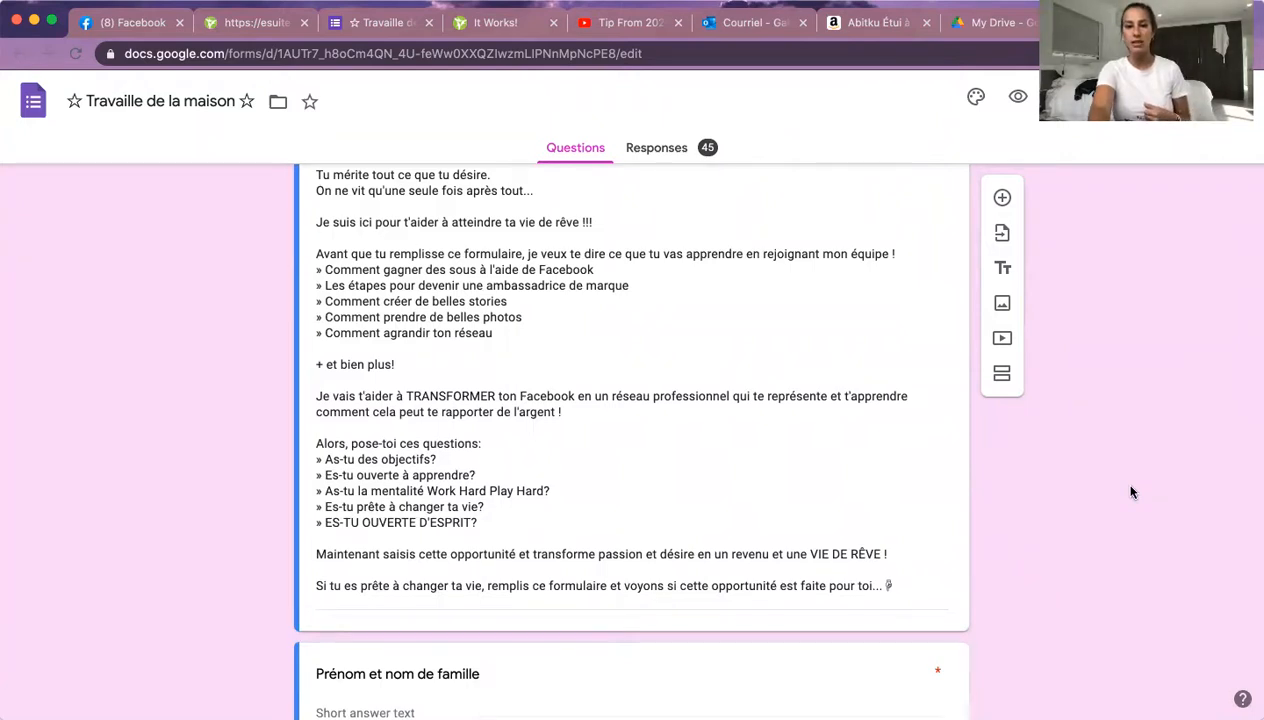
scroll(1131, 492, down, 6)
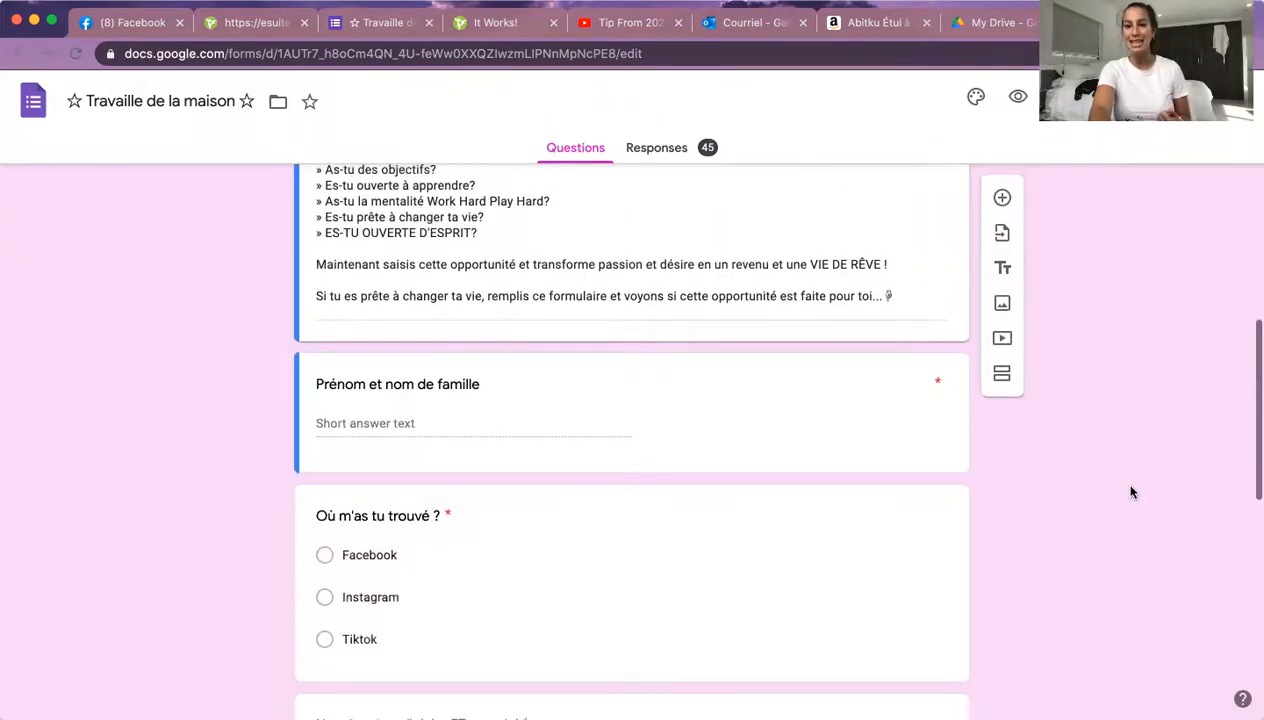
Review the questions of the existing form, from the name question to the one about schedule and phone time.
scroll(900, 430, down, 1)
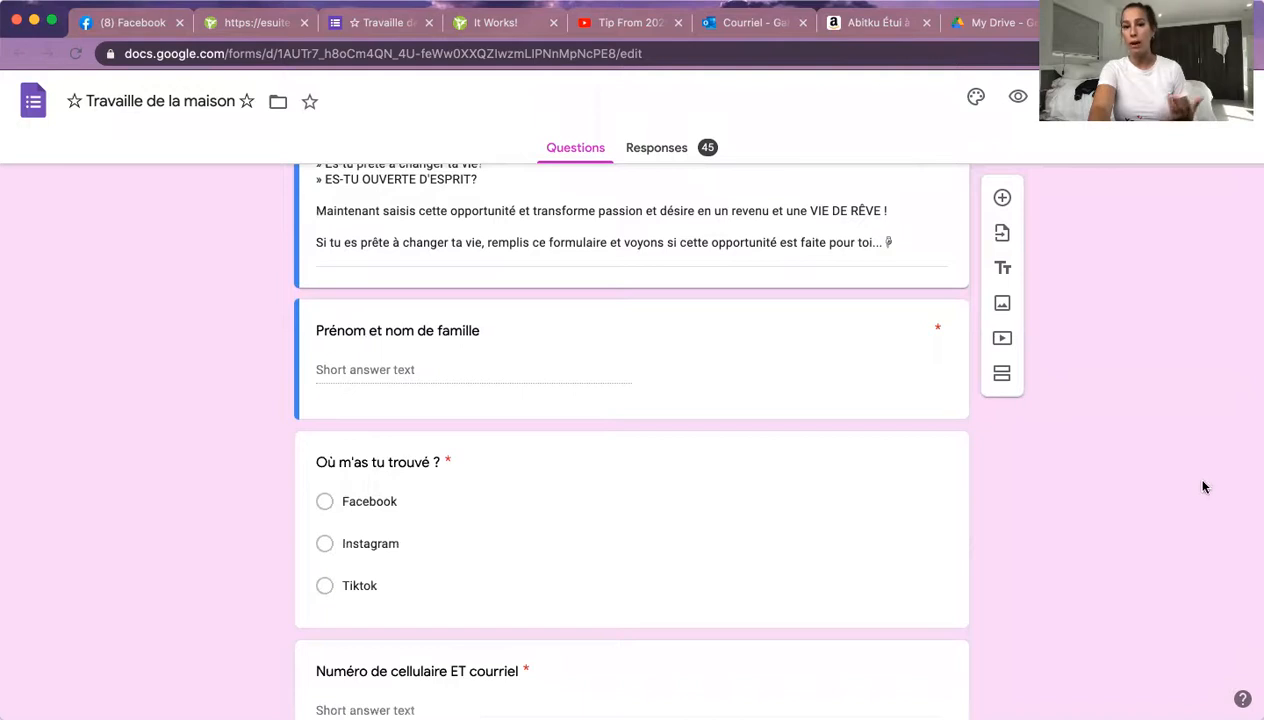
scroll(1159, 487, down, 2)
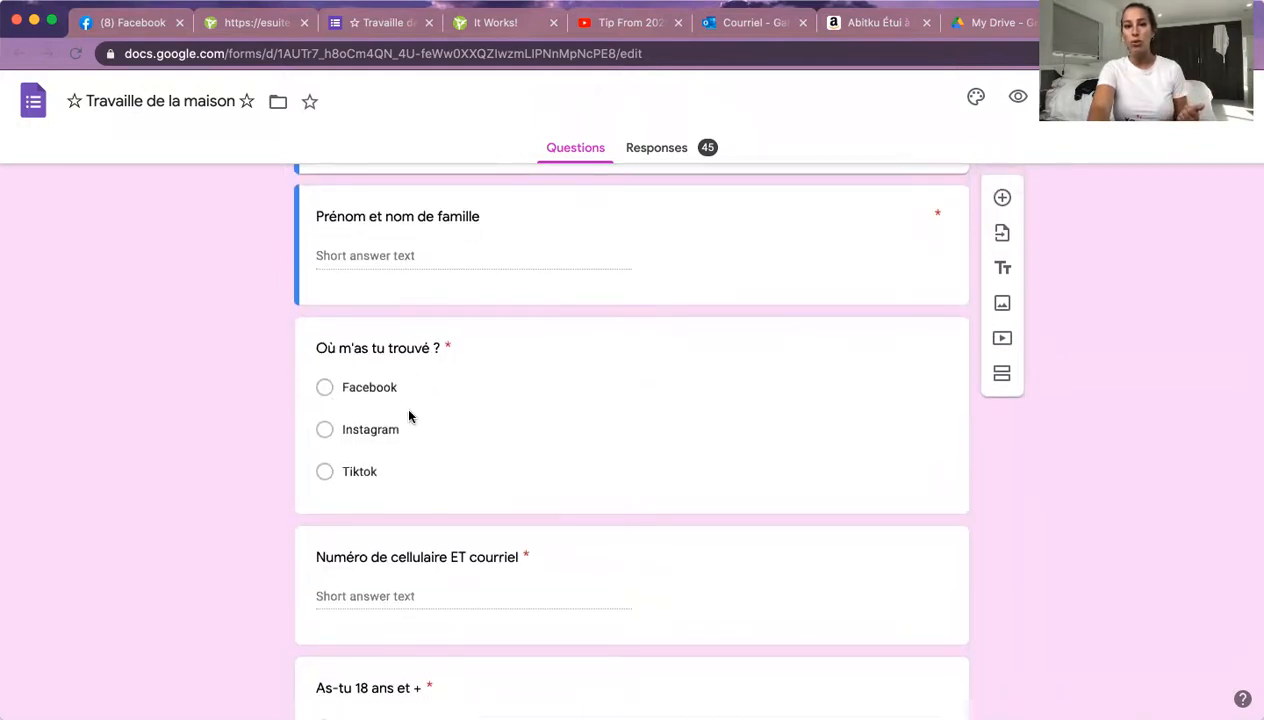
scroll(1083, 501, down, 2)
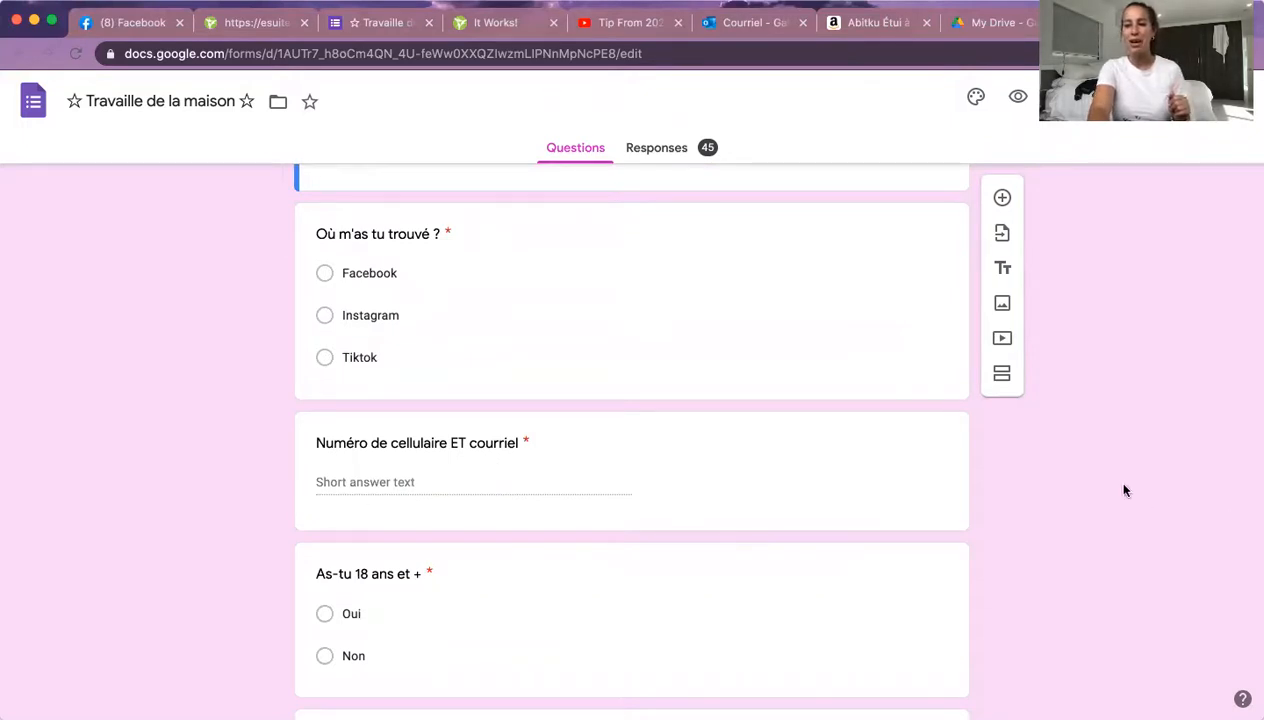
scroll(1030, 500, down, 5)
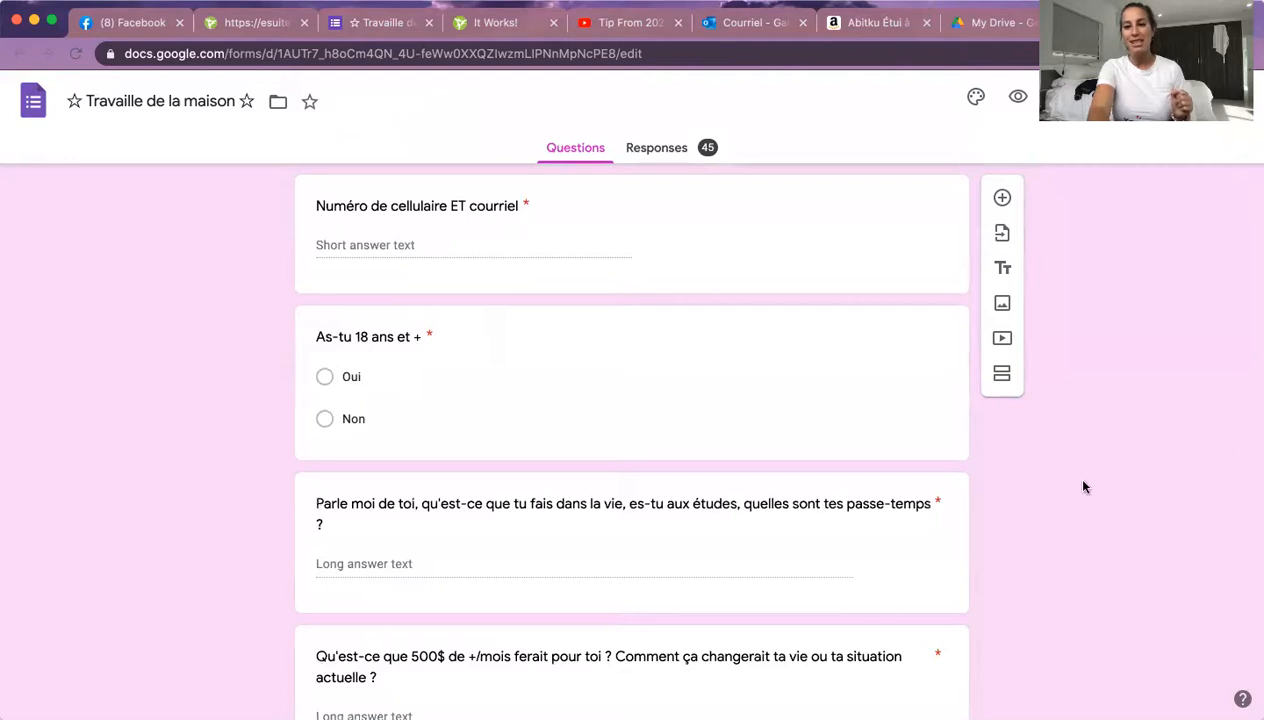
scroll(1083, 486, down, 3)
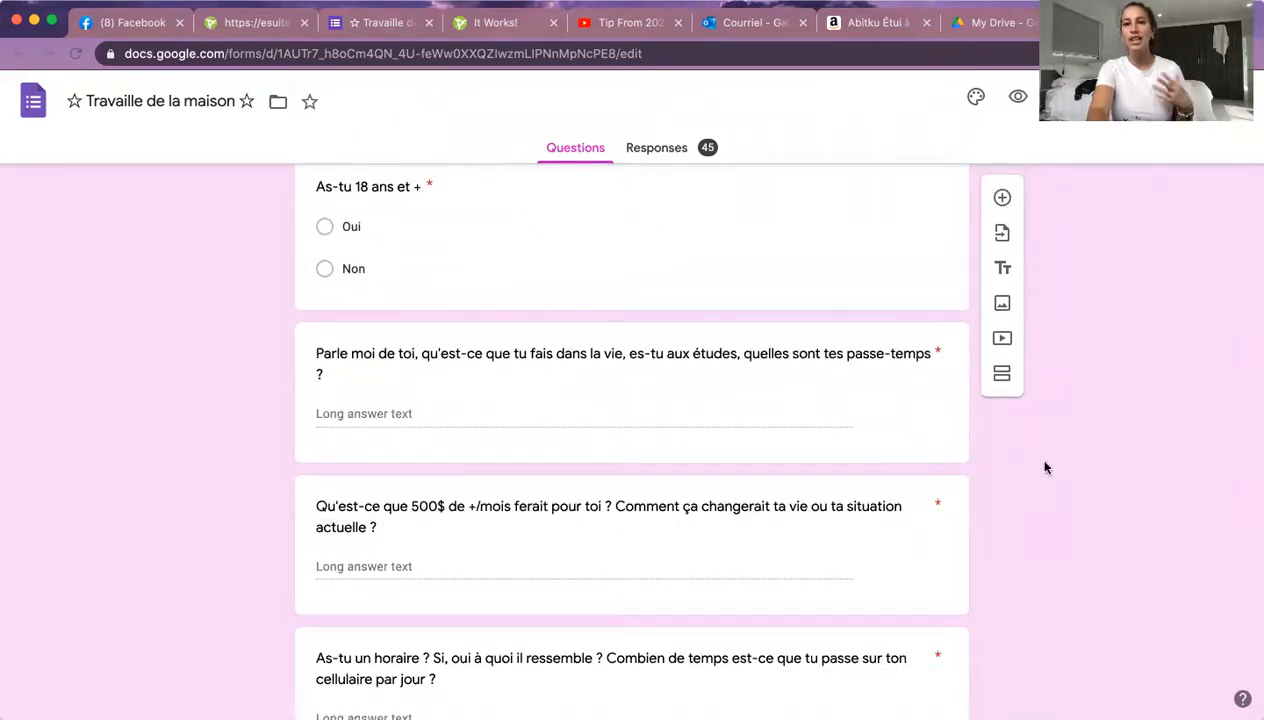
scroll(1106, 458, down, 2)
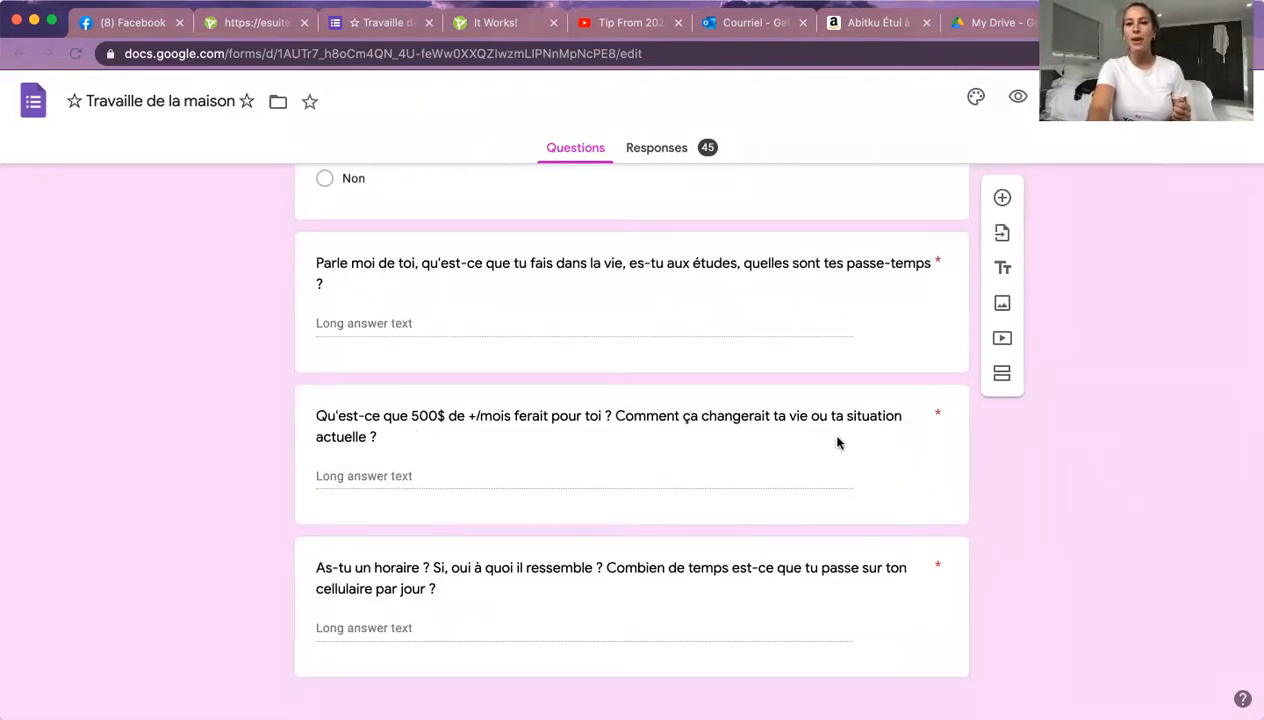
scroll(1043, 451, down, 1)
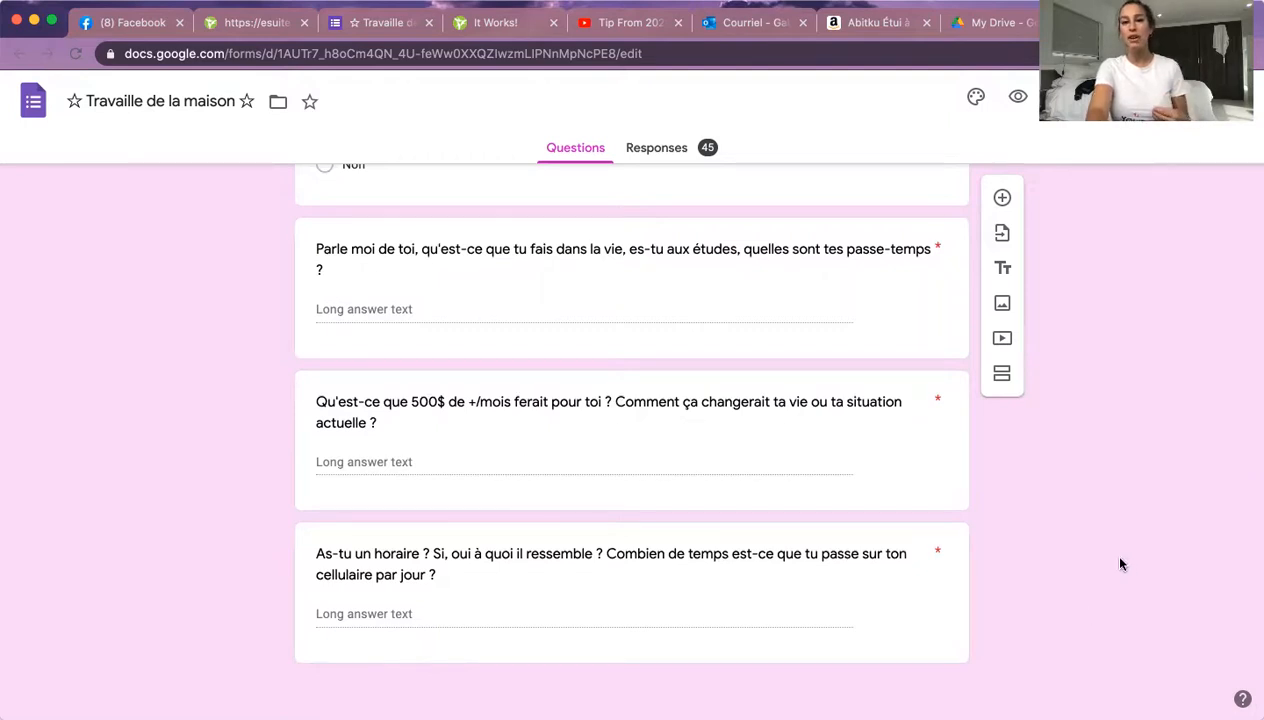
Switch to My Drive in Google Drive and create a new blank Google Forms form.
click(988, 24)
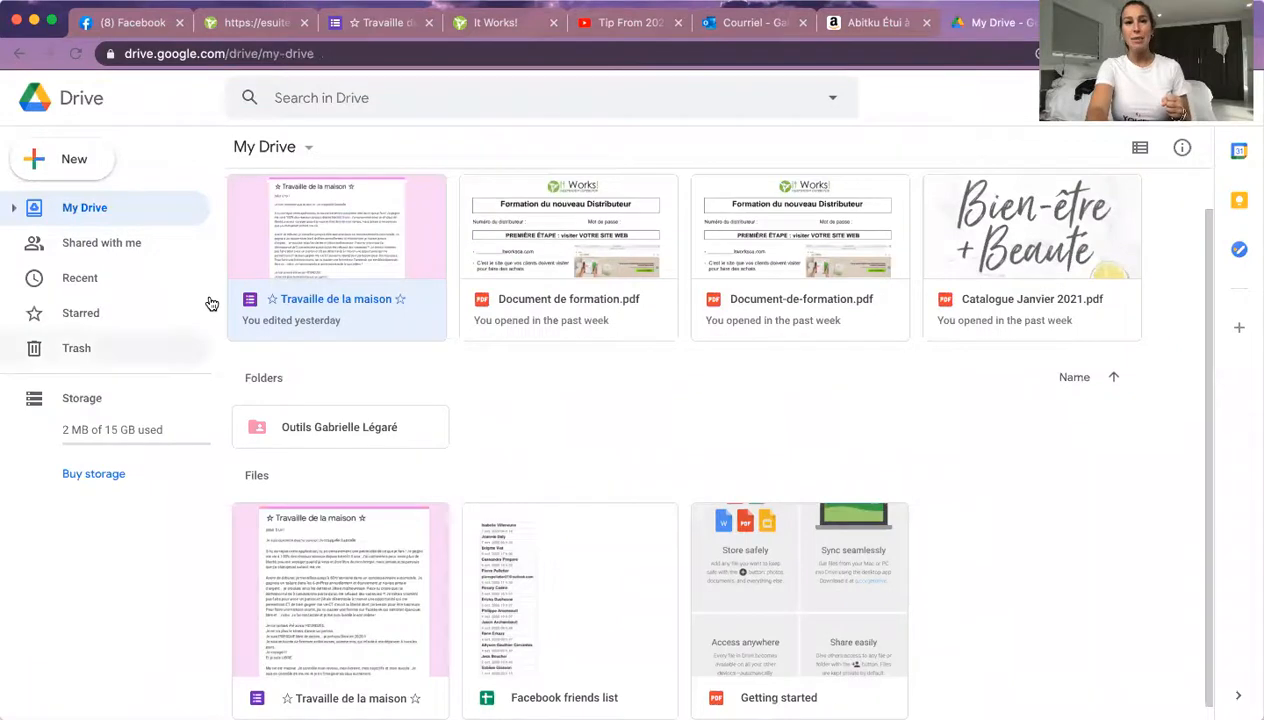
click(372, 52)
text(drive.google.)
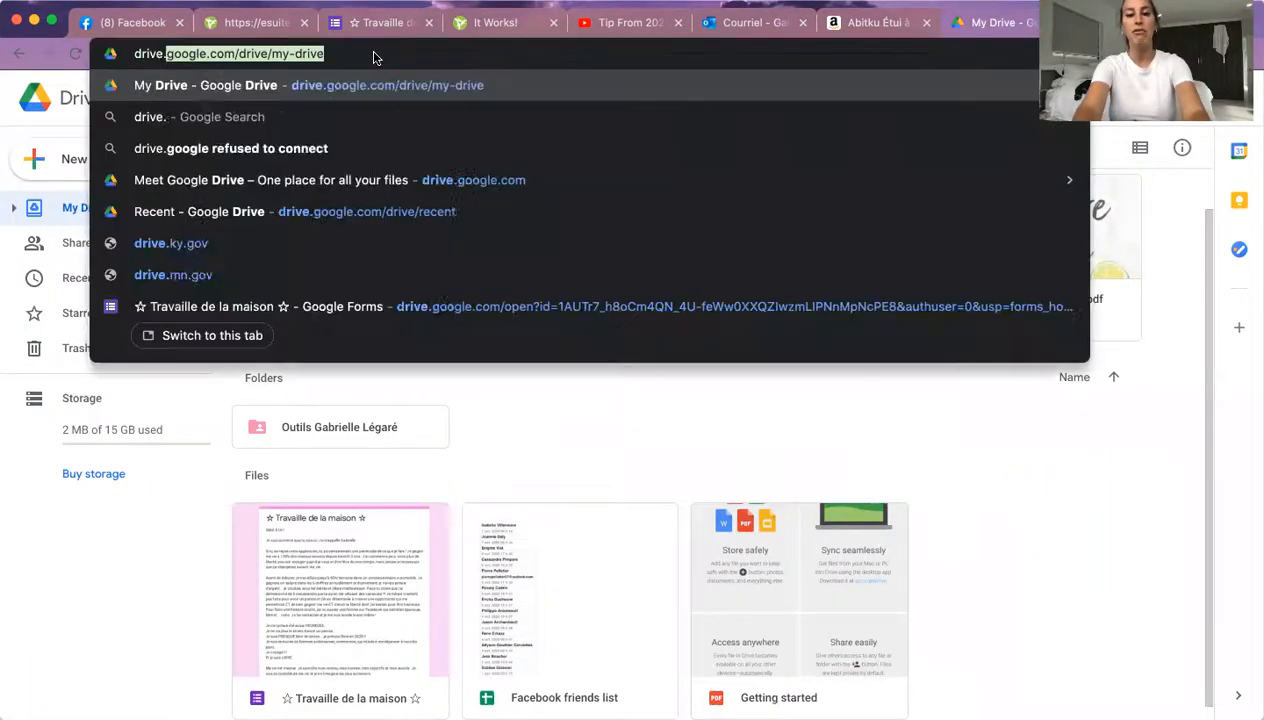
key(Return)
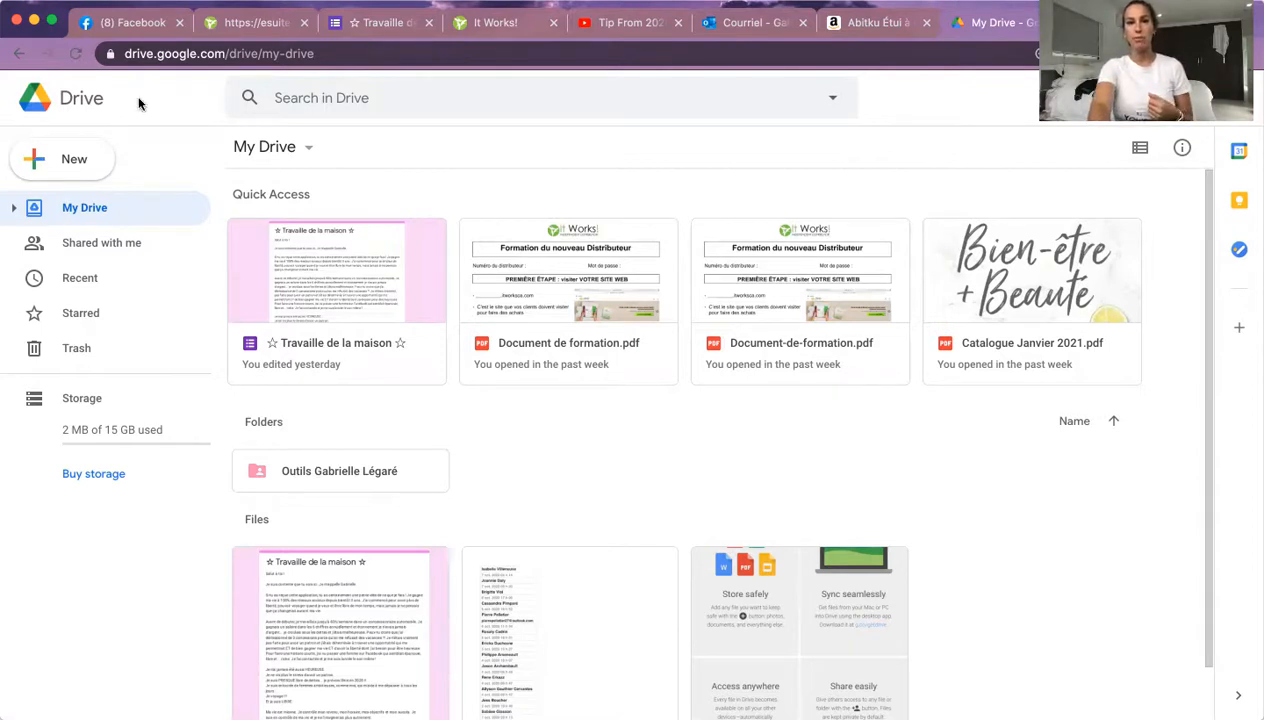
click(62, 157)
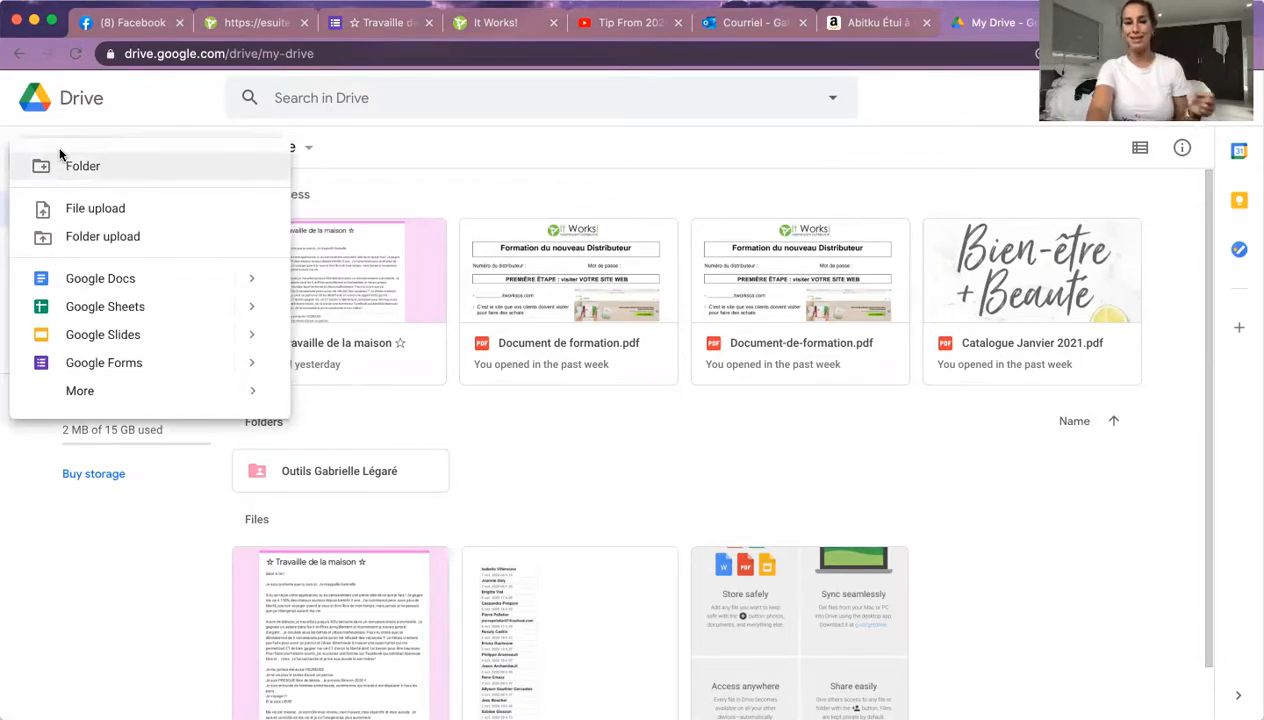
click(92, 365)
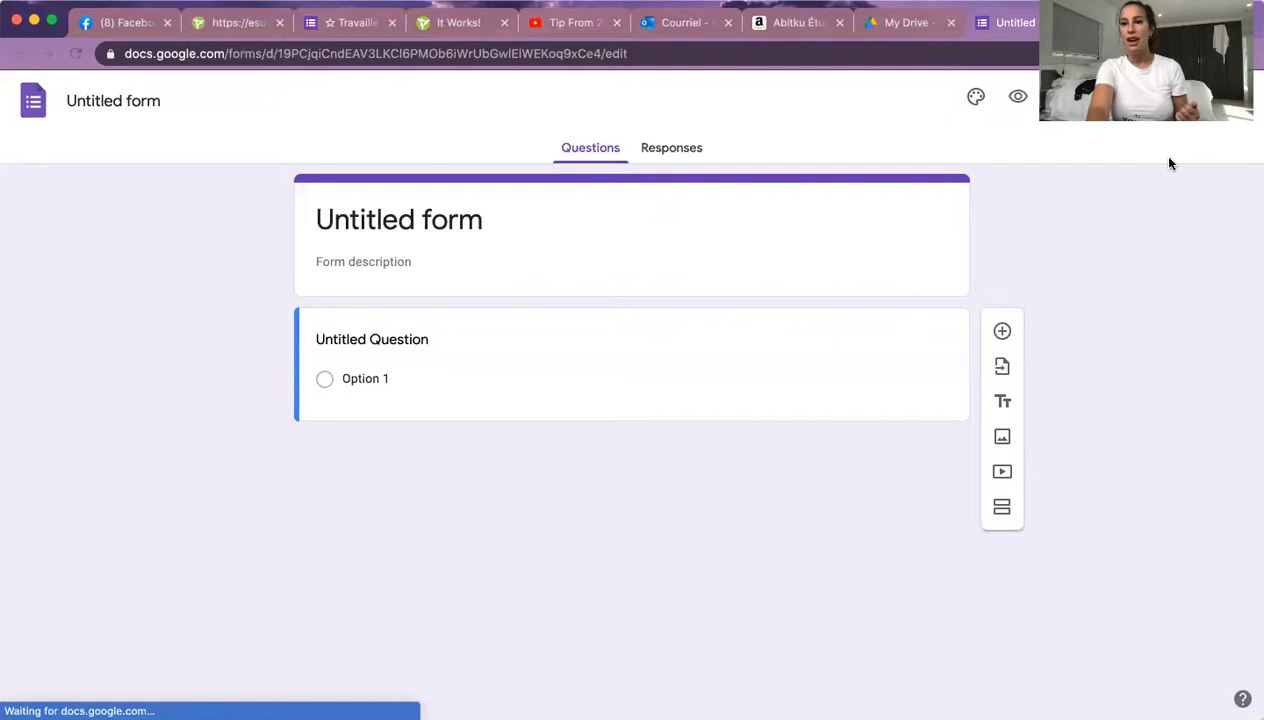
Look at the theme options of the new form, including the available font styles, and close them.
click(977, 97)
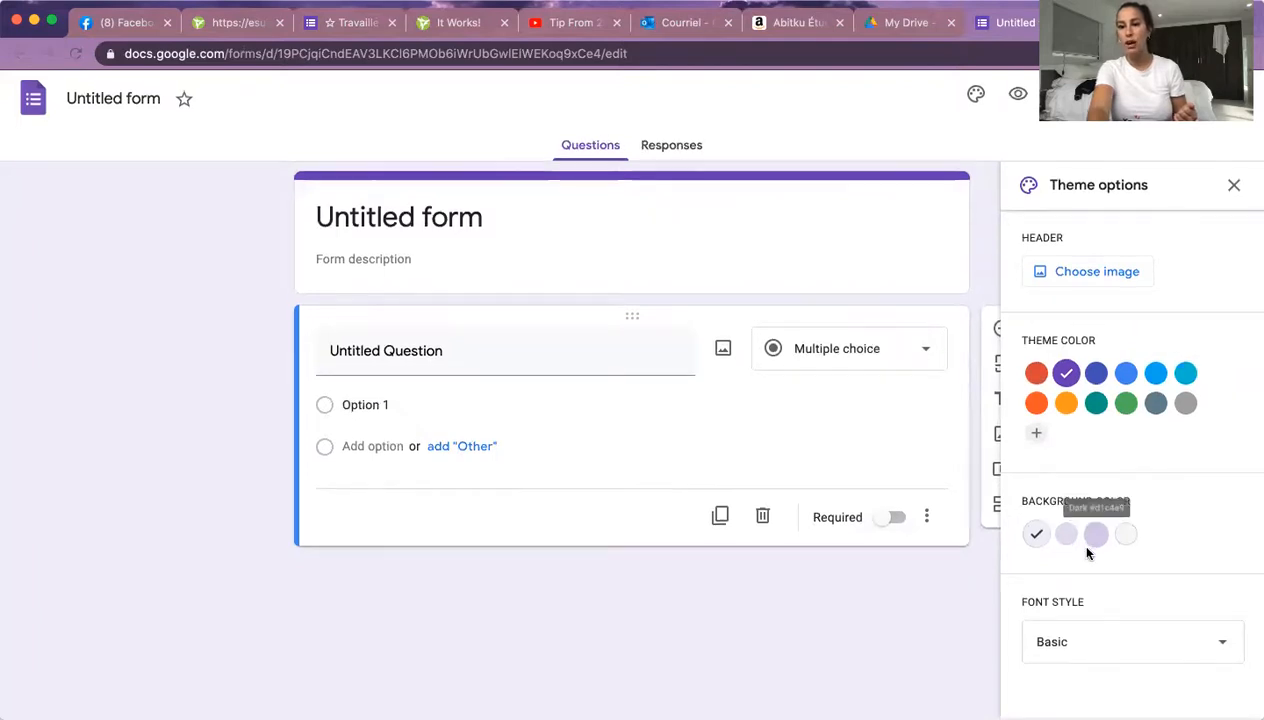
click(1084, 644)
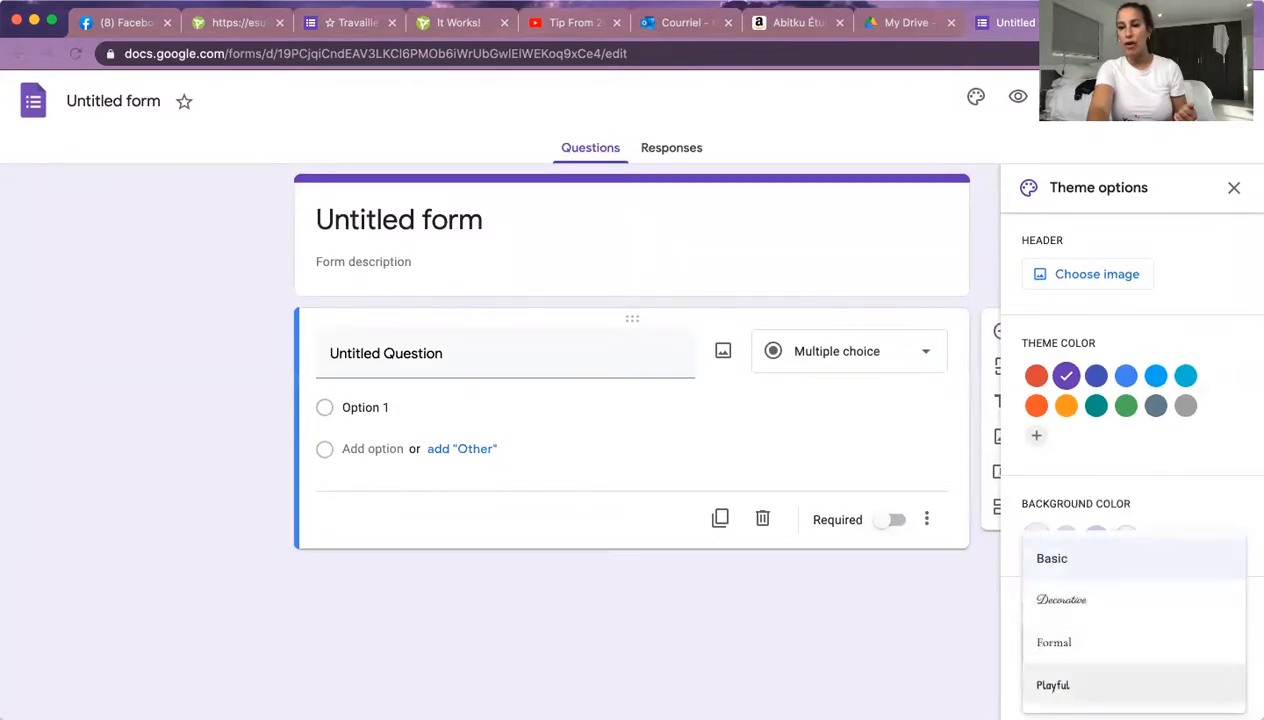
click(1213, 487)
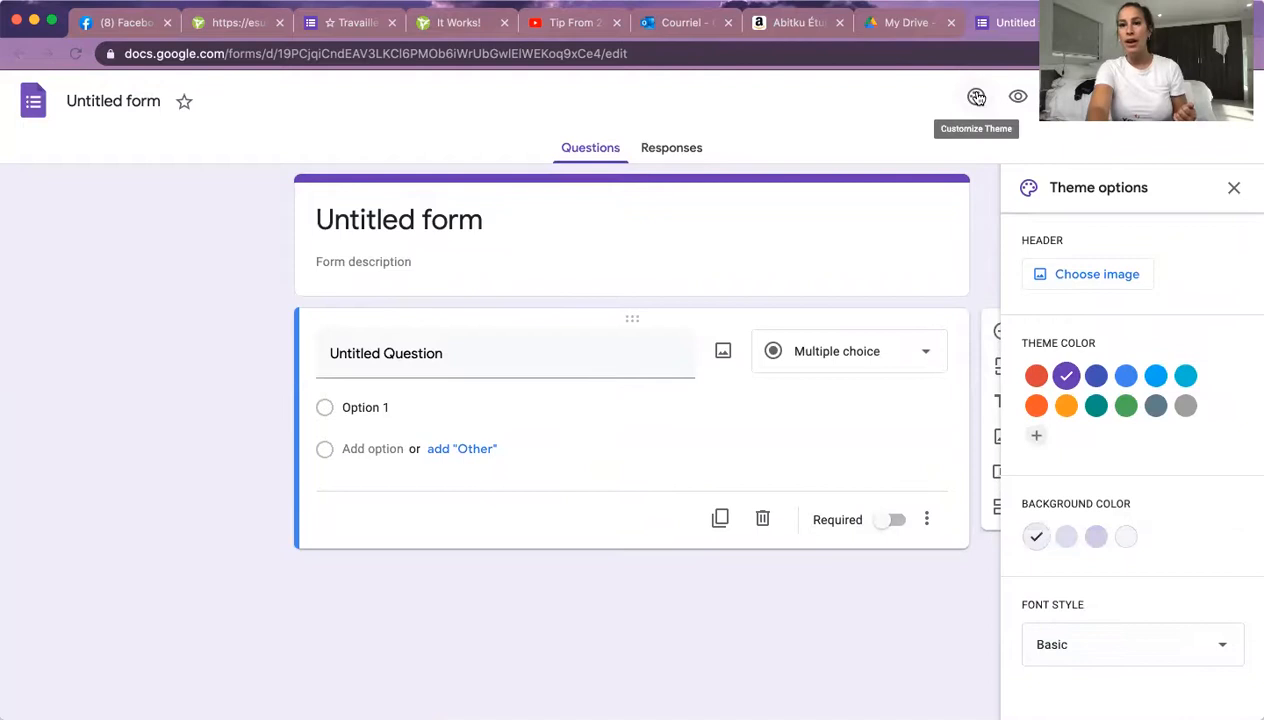
click(976, 96)
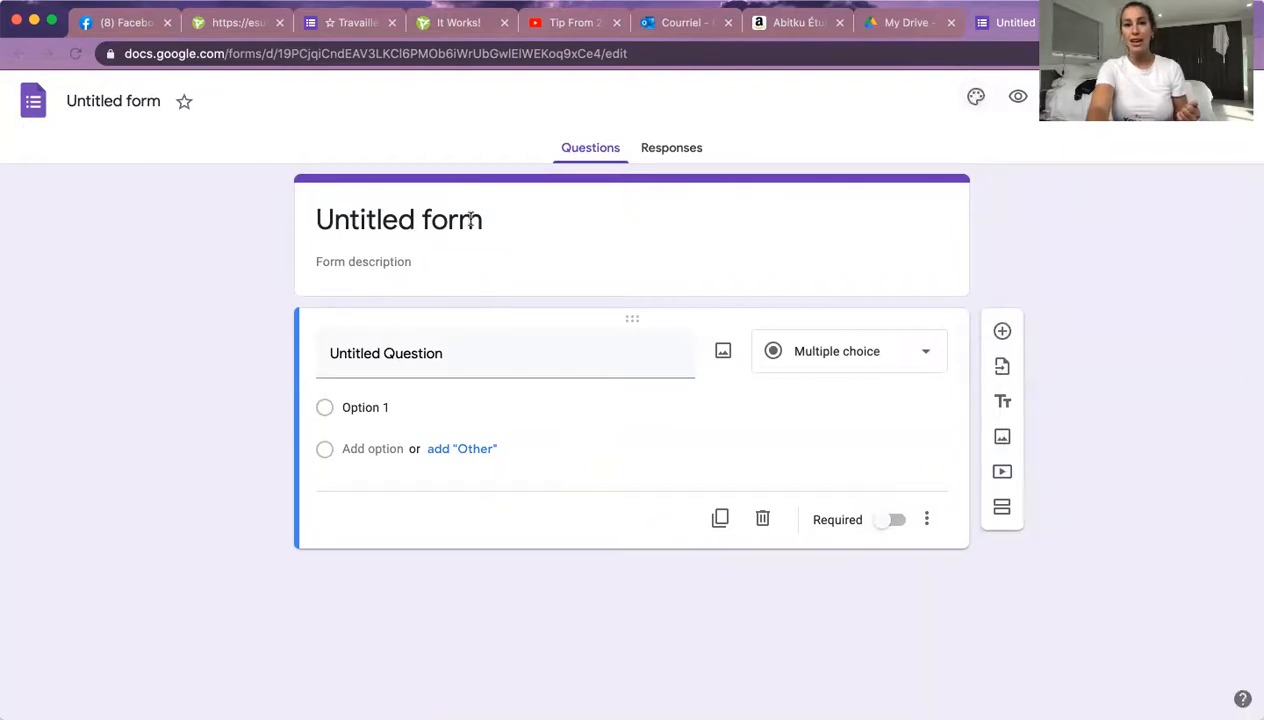
Check the new form's title and description fields against the introduction of the "Travaille de la maison" form, and return to the untitled form.
click(510, 220)
click(380, 262)
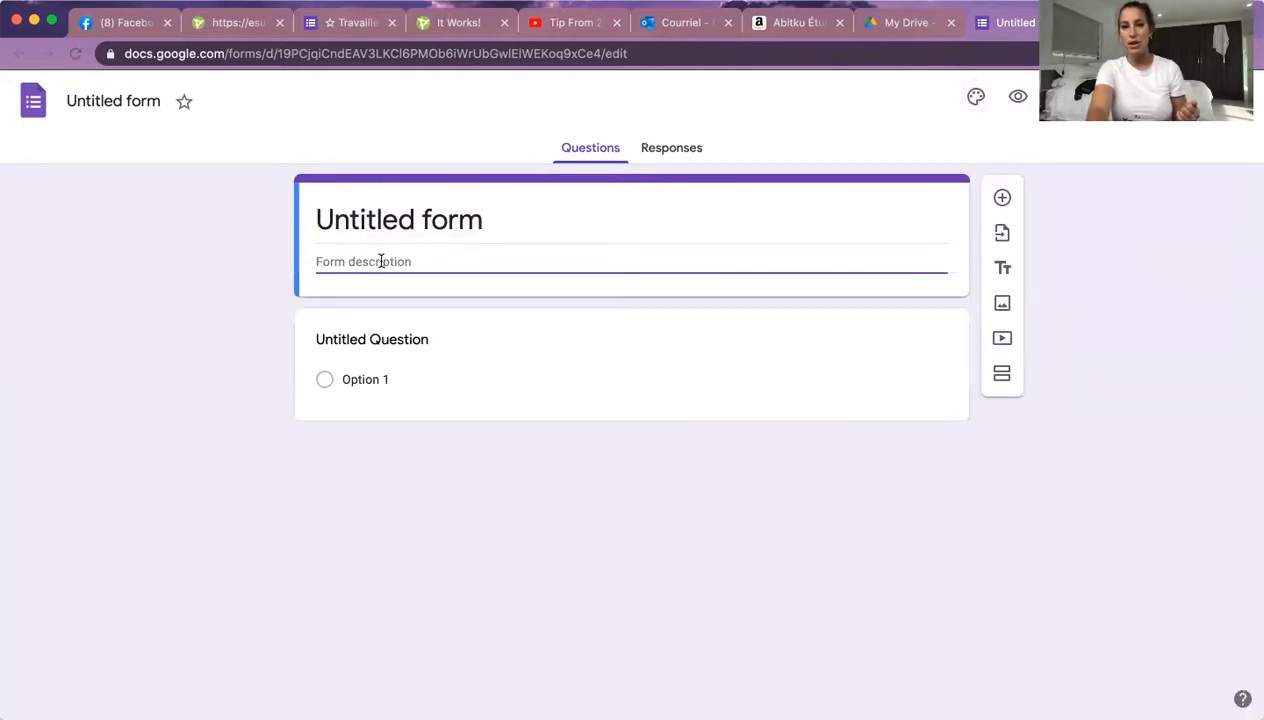
click(169, 294)
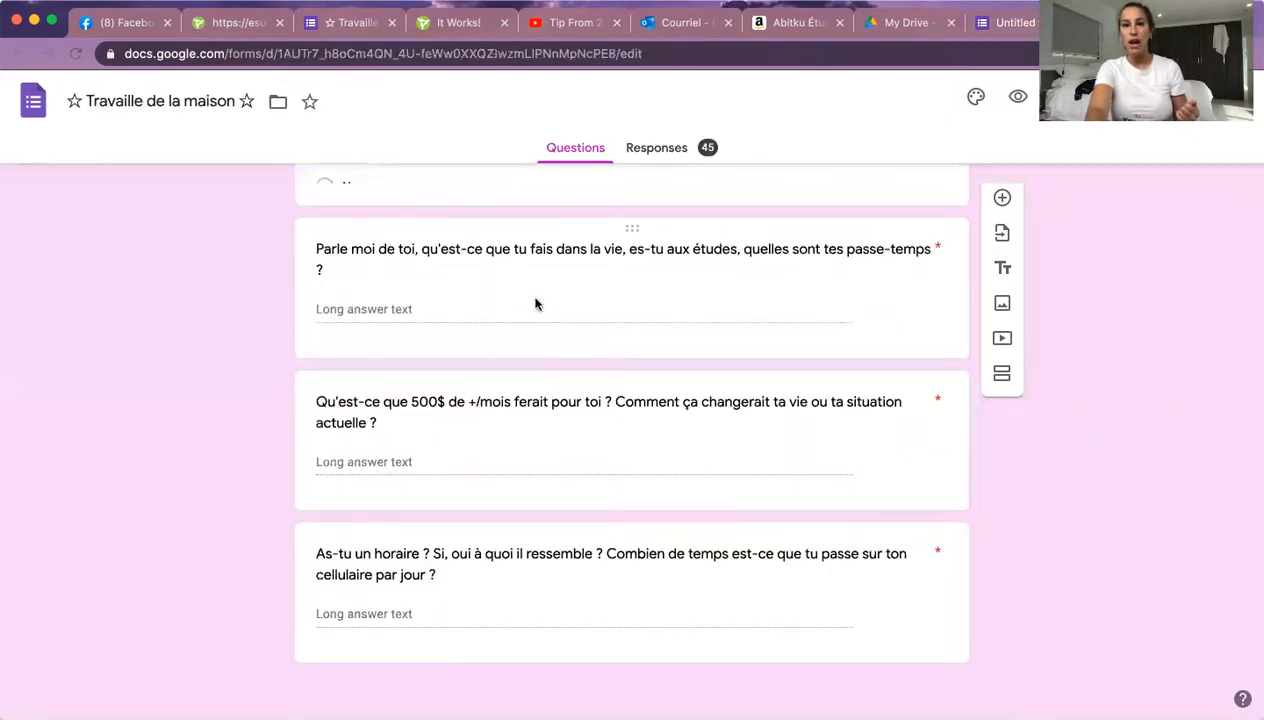
scroll(510, 280, up, 15)
scroll(540, 368, down, 12)
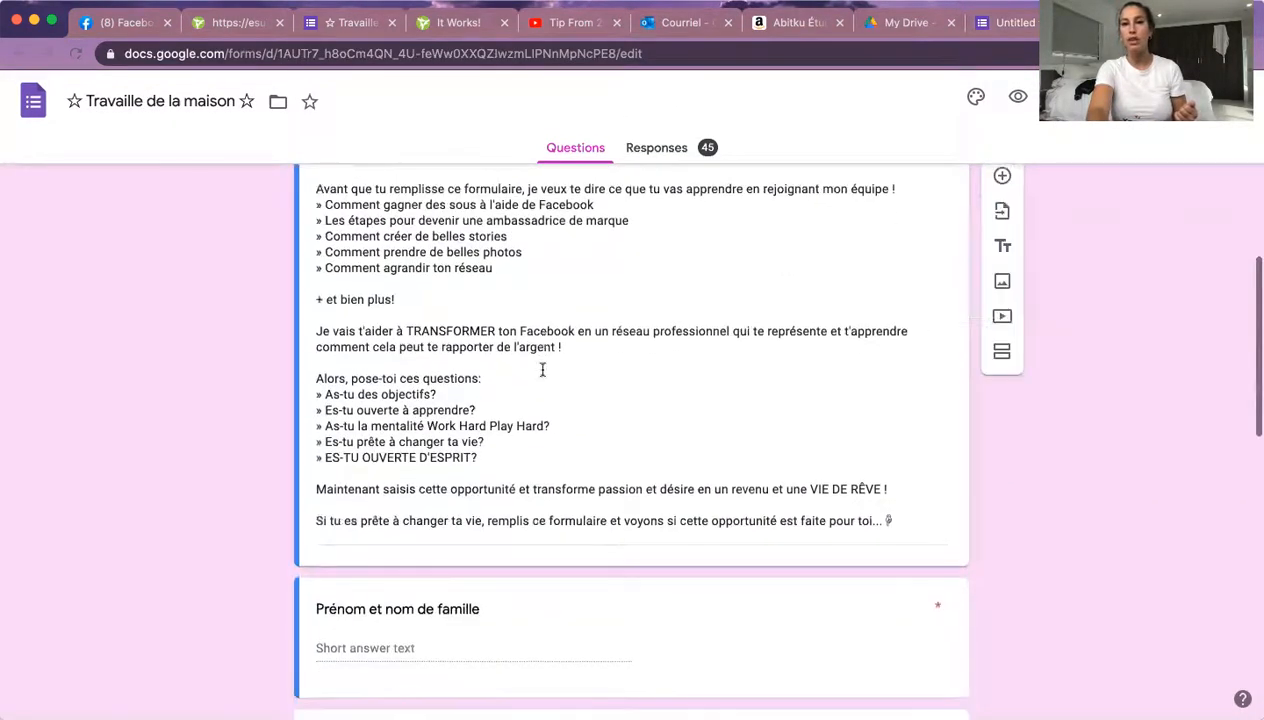
click(1008, 28)
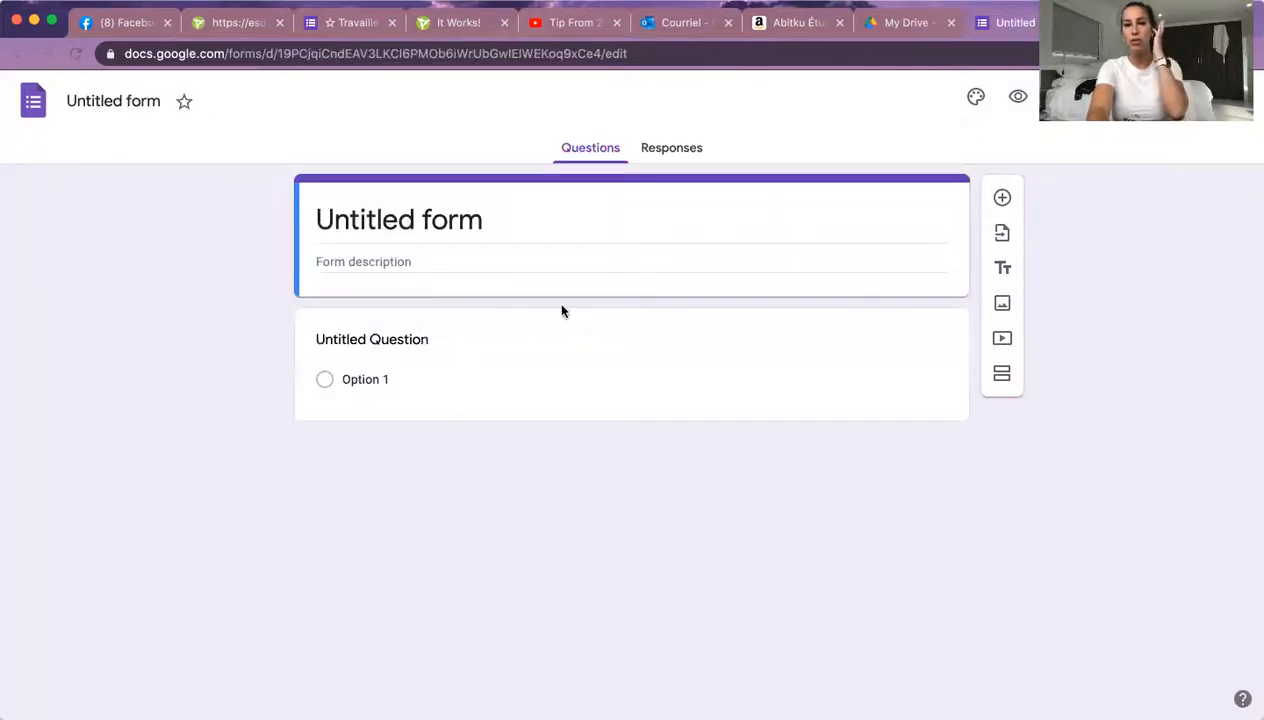
Change the untitled question to the Short answer type and title it "Quel est ton nom ?".
click(545, 399)
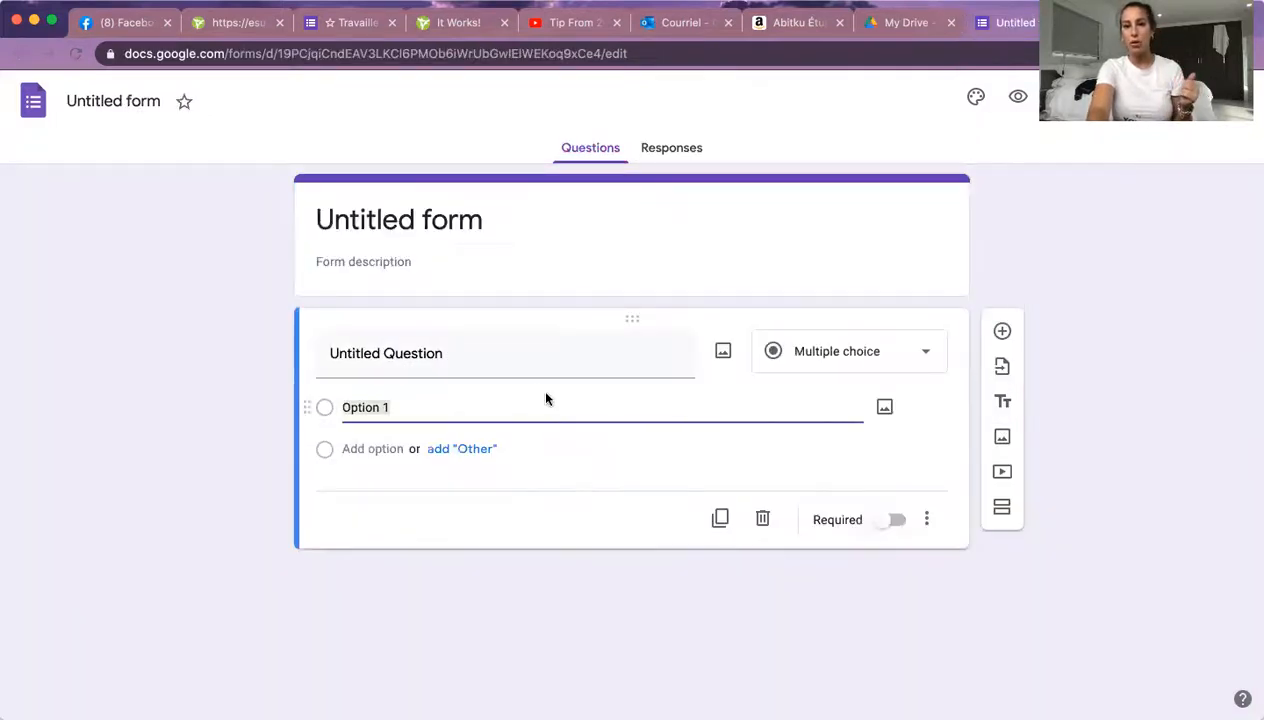
click(453, 352)
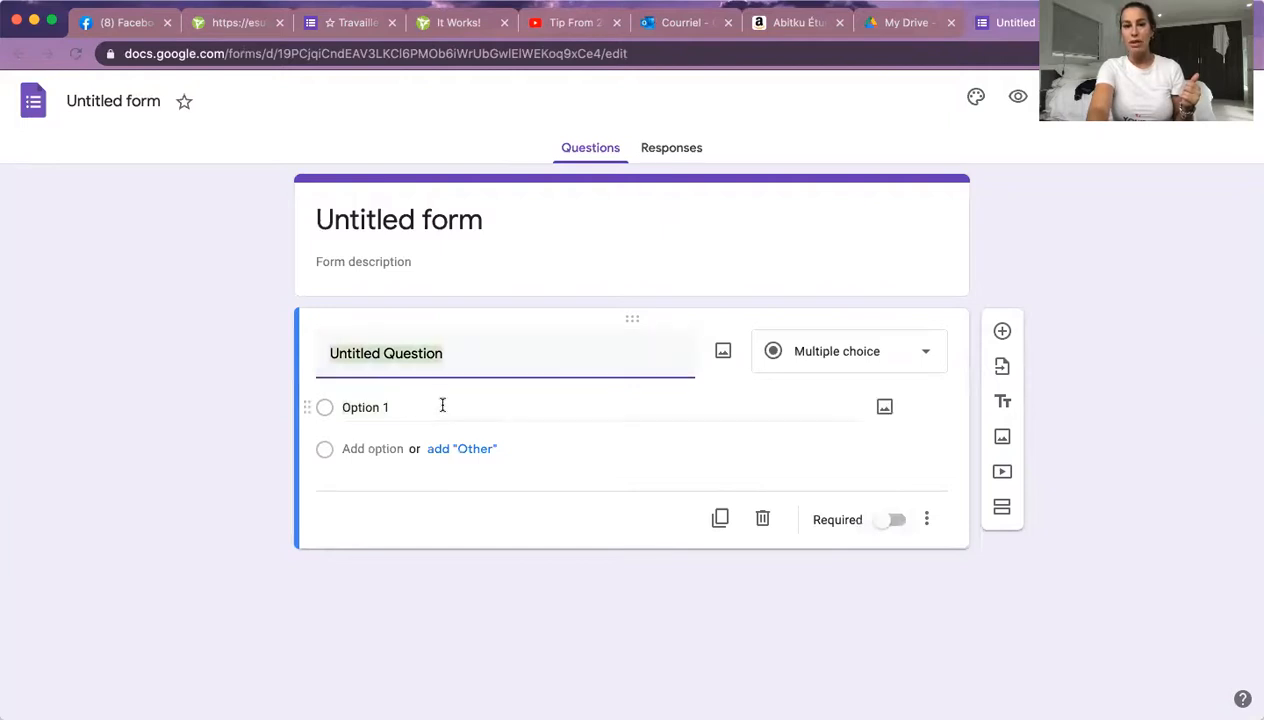
click(440, 404)
click(889, 350)
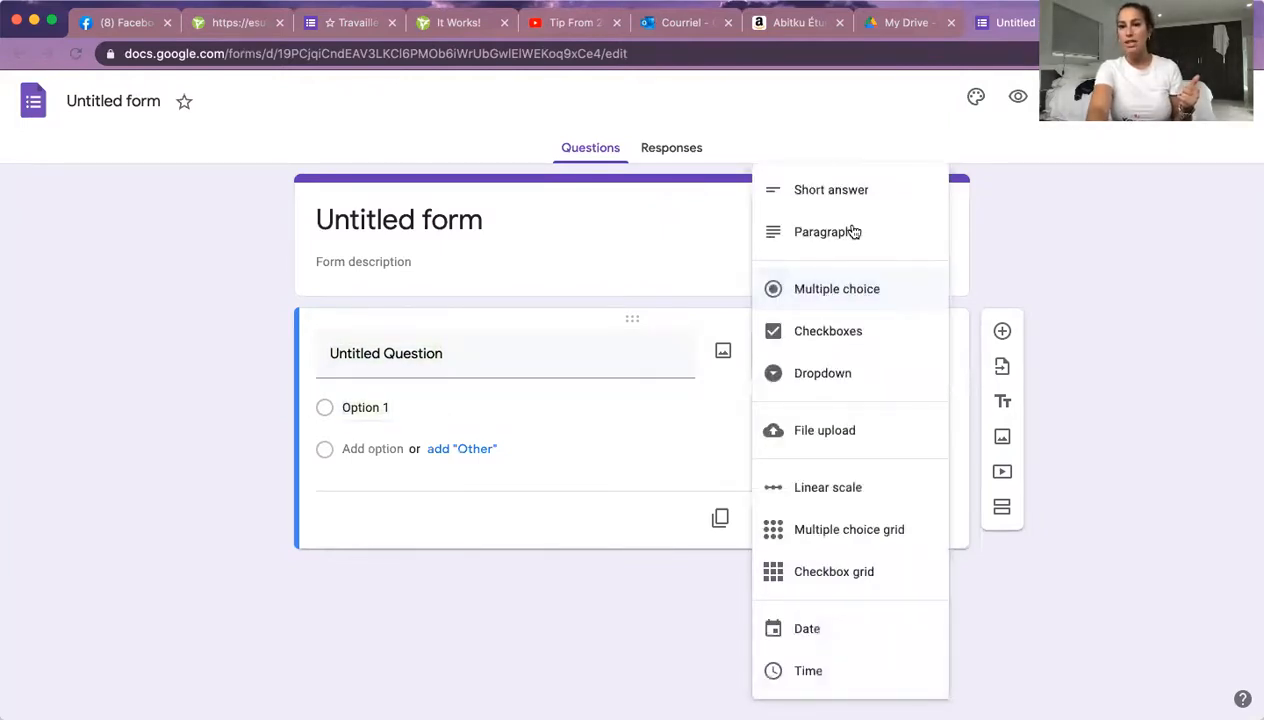
click(857, 195)
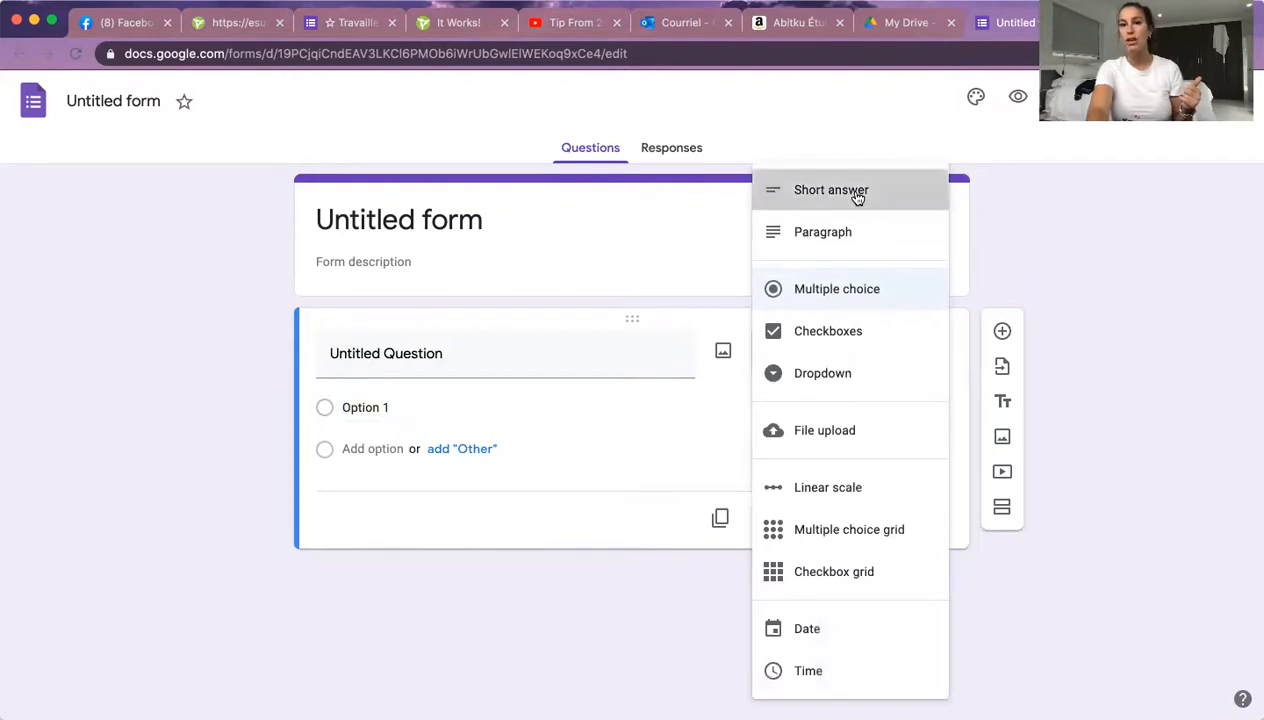
click(478, 361)
text(Quel e)
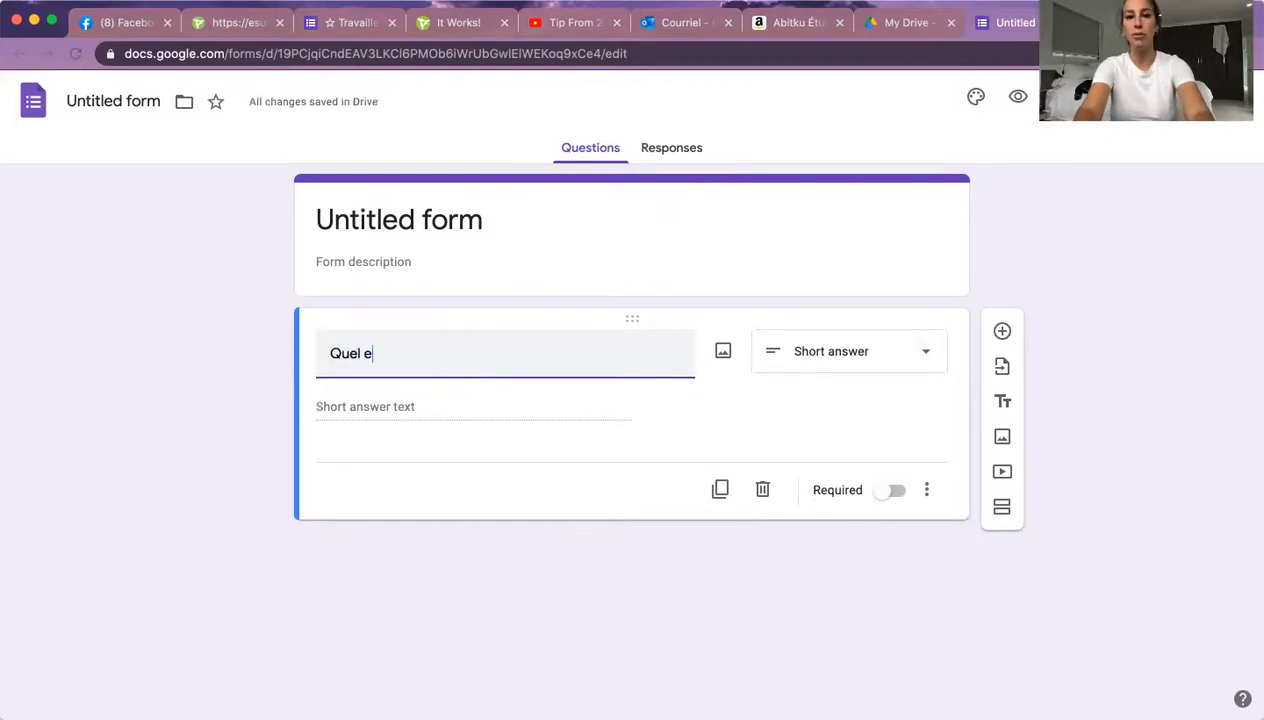
text(st ton nom ?)
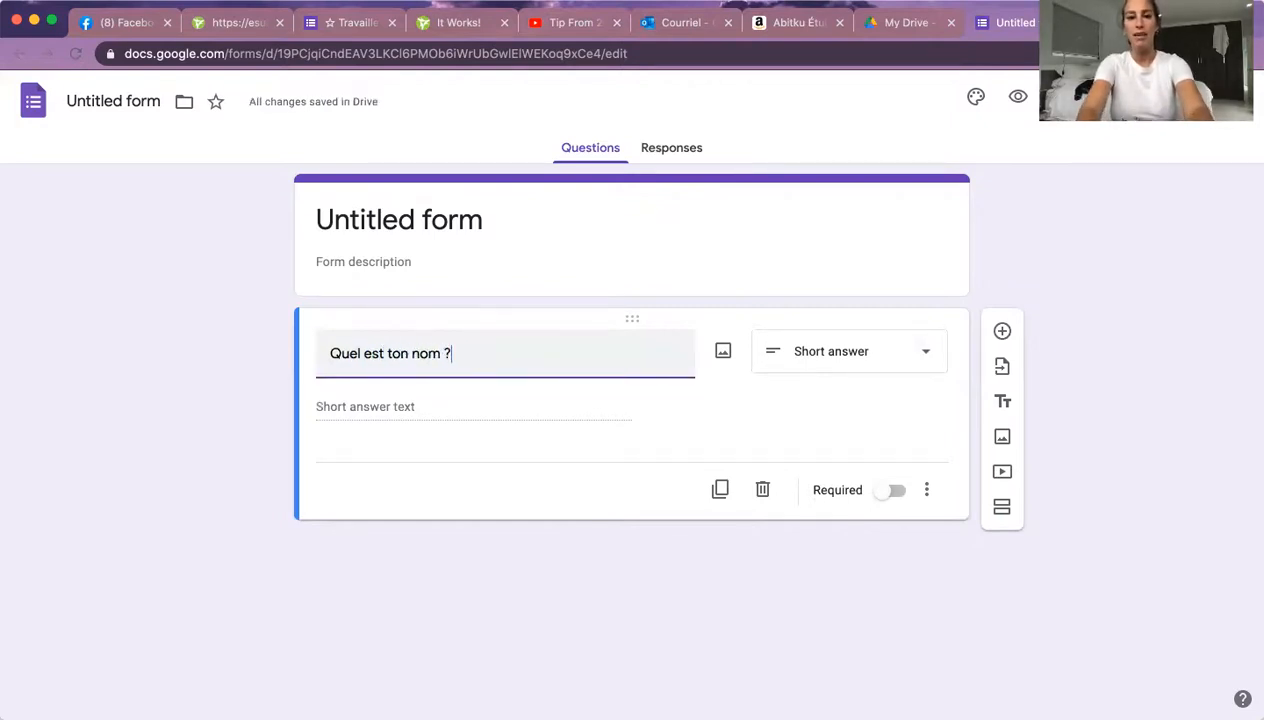
Keep Short answer as the type of the name question and make it required.
click(813, 366)
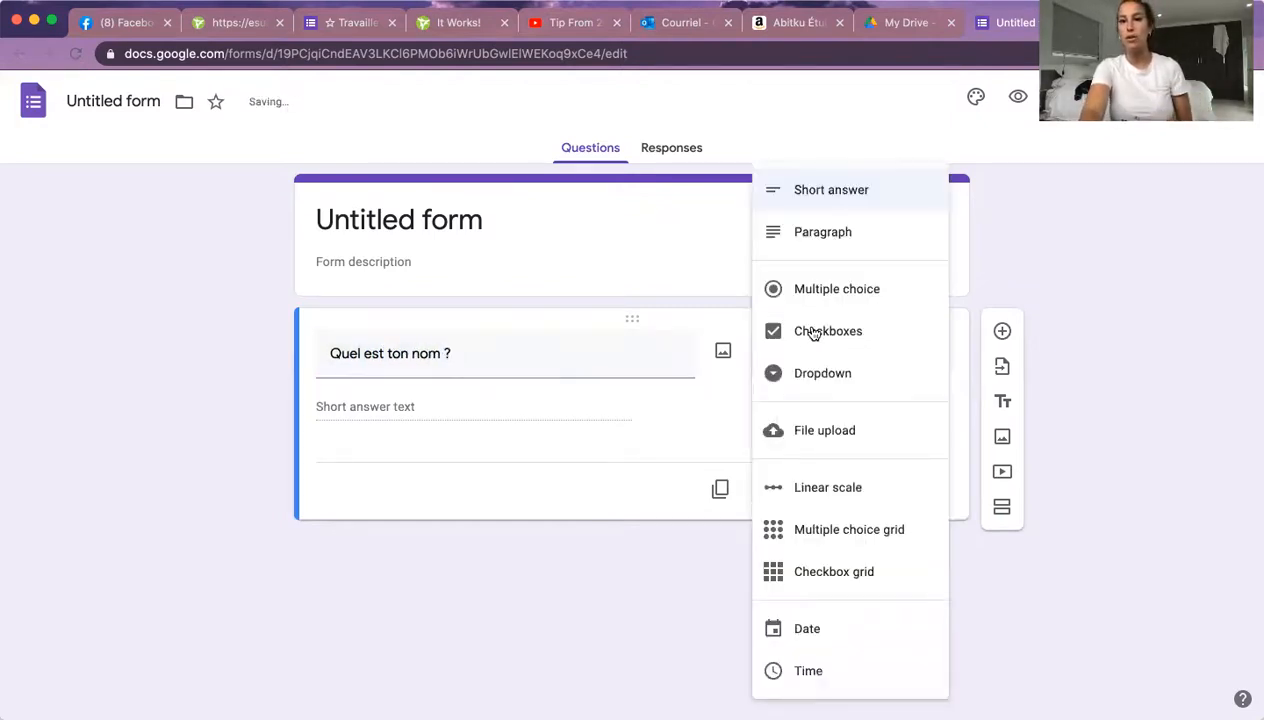
click(820, 189)
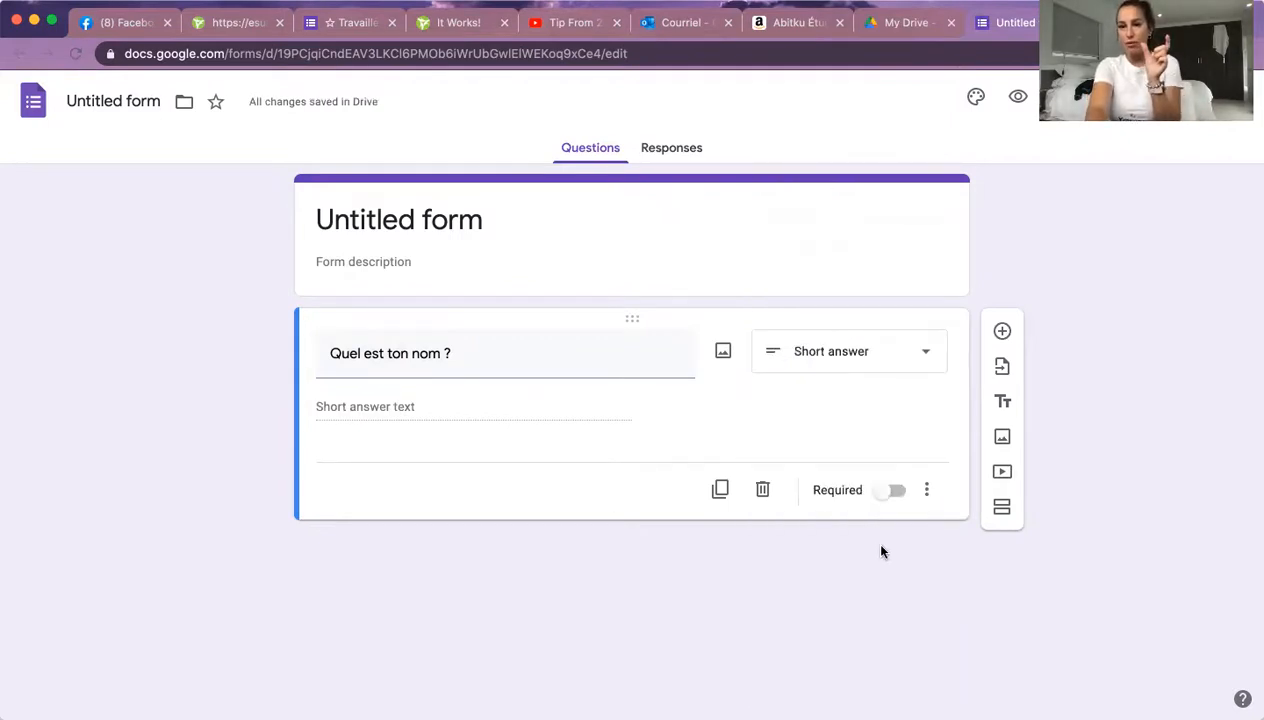
click(897, 491)
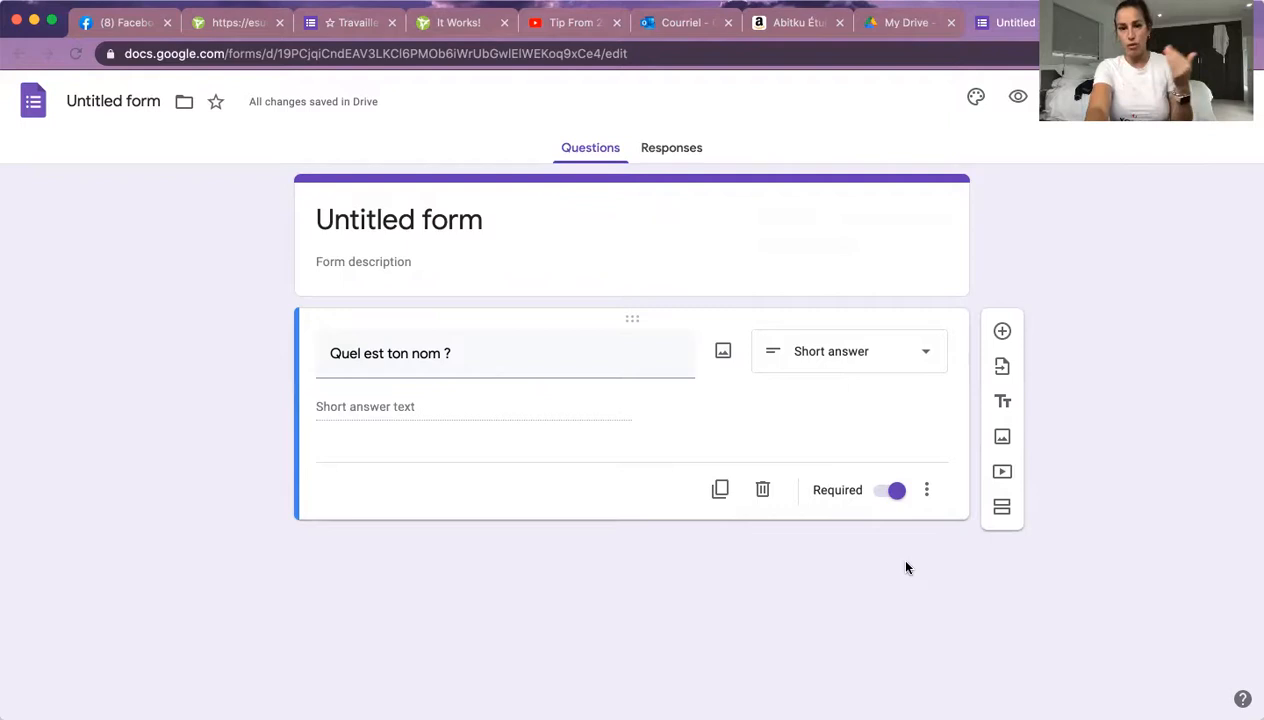
Add a second question titled "As-tu 18 ans et plus ?" below the name question.
click(1002, 333)
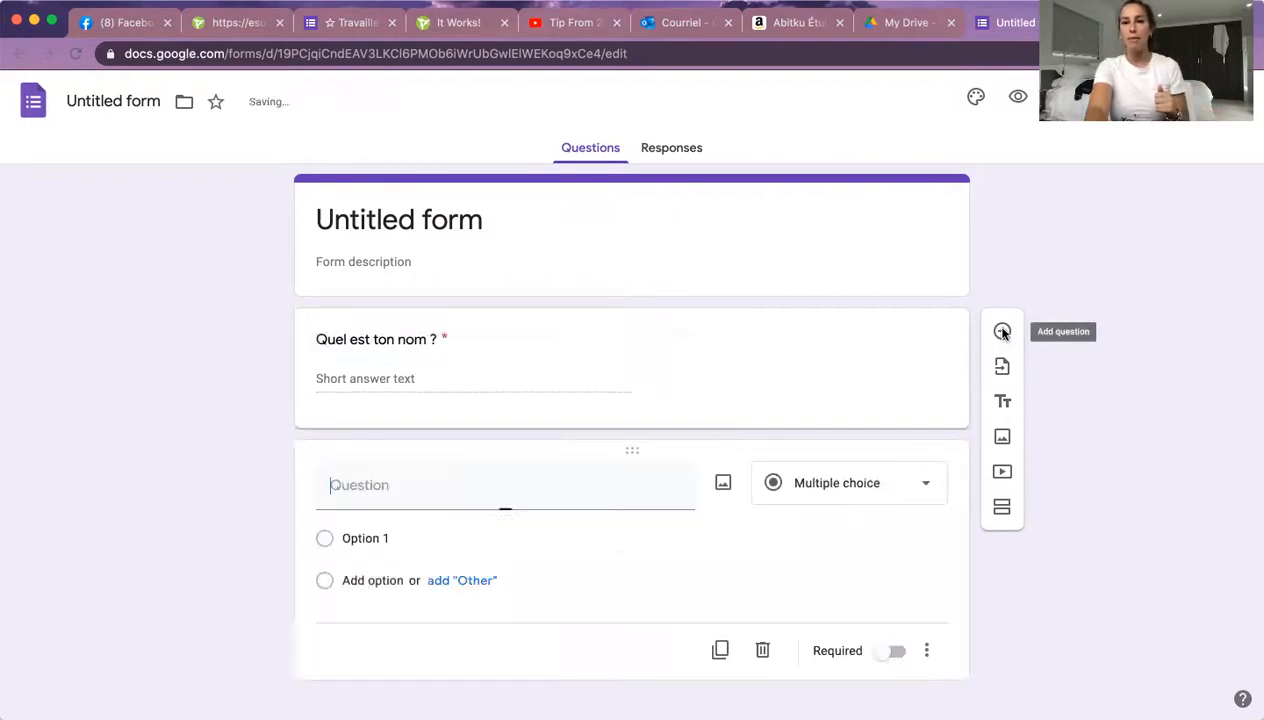
text(As-tu 18 and ety)
key(BackSpace)
key(BackSpace)
key(BackSpace)
text(ett plus ?)
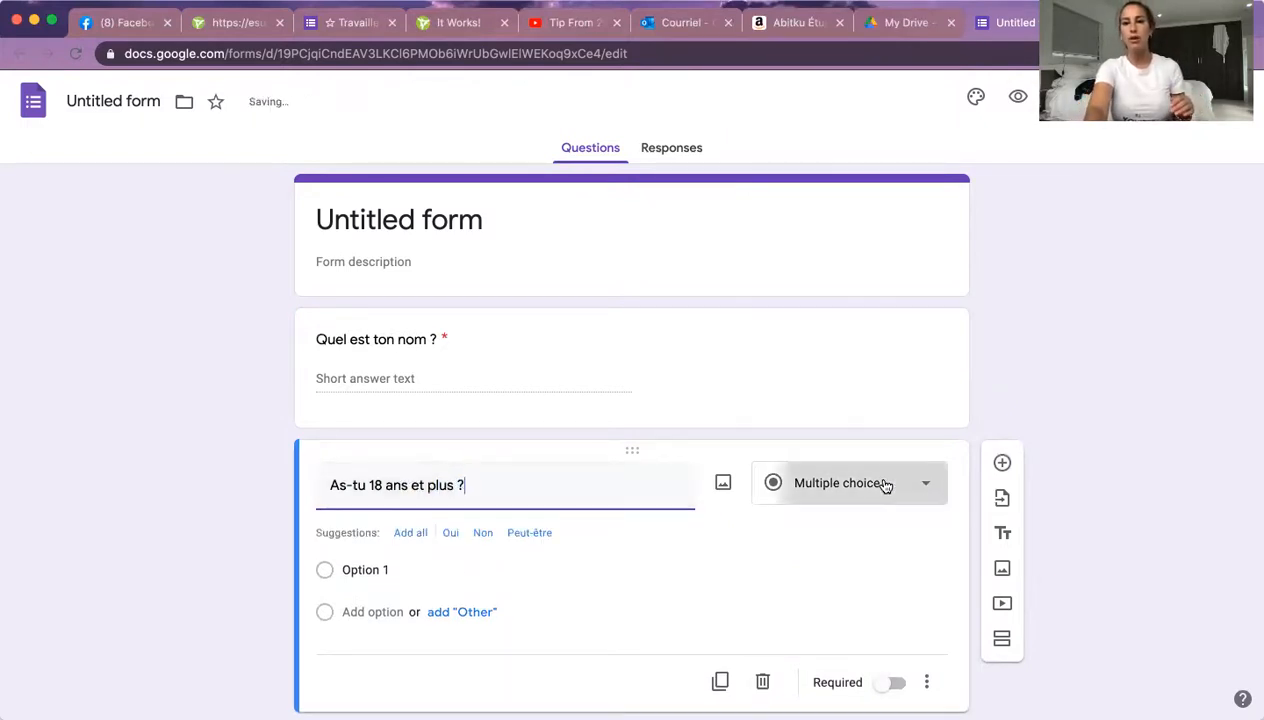
Keep Multiple choice as the type of the age question and name its first option "oui".
click(885, 485)
click(815, 287)
click(372, 567)
text(oui)
key(Tab)
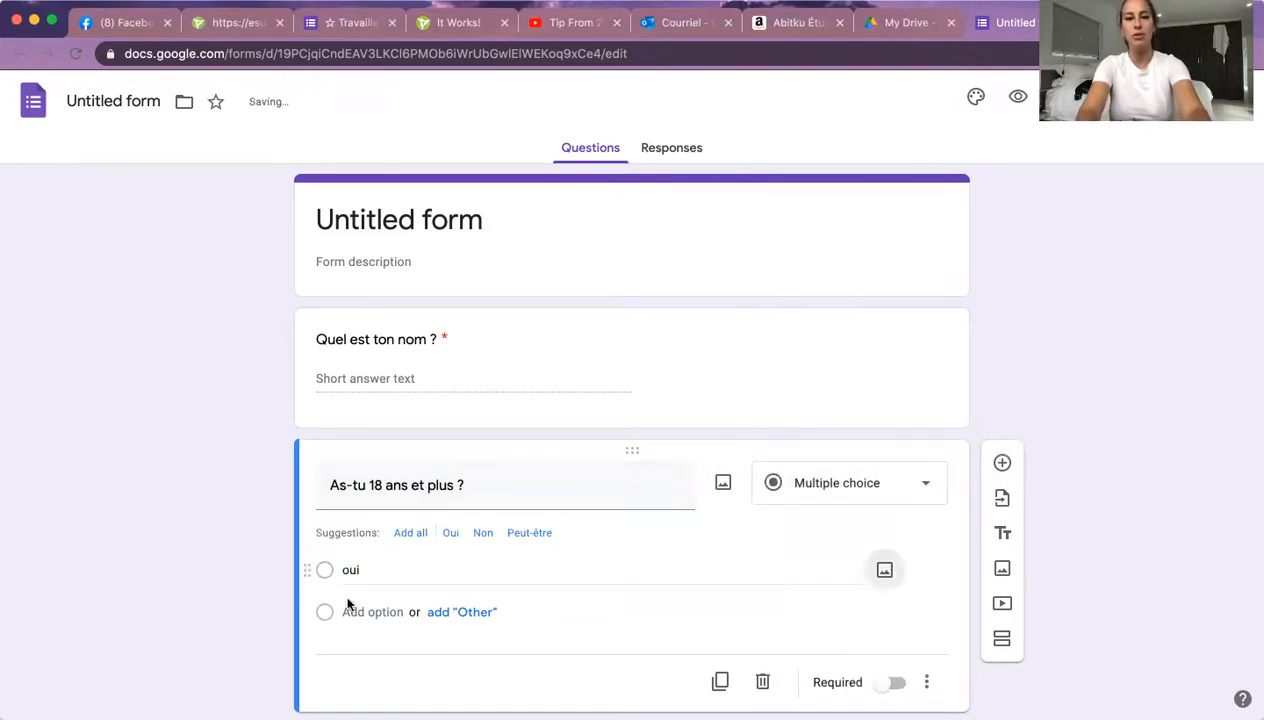
Add "non" as the second option of the age question and make the question required.
click(382, 611)
text(mn)
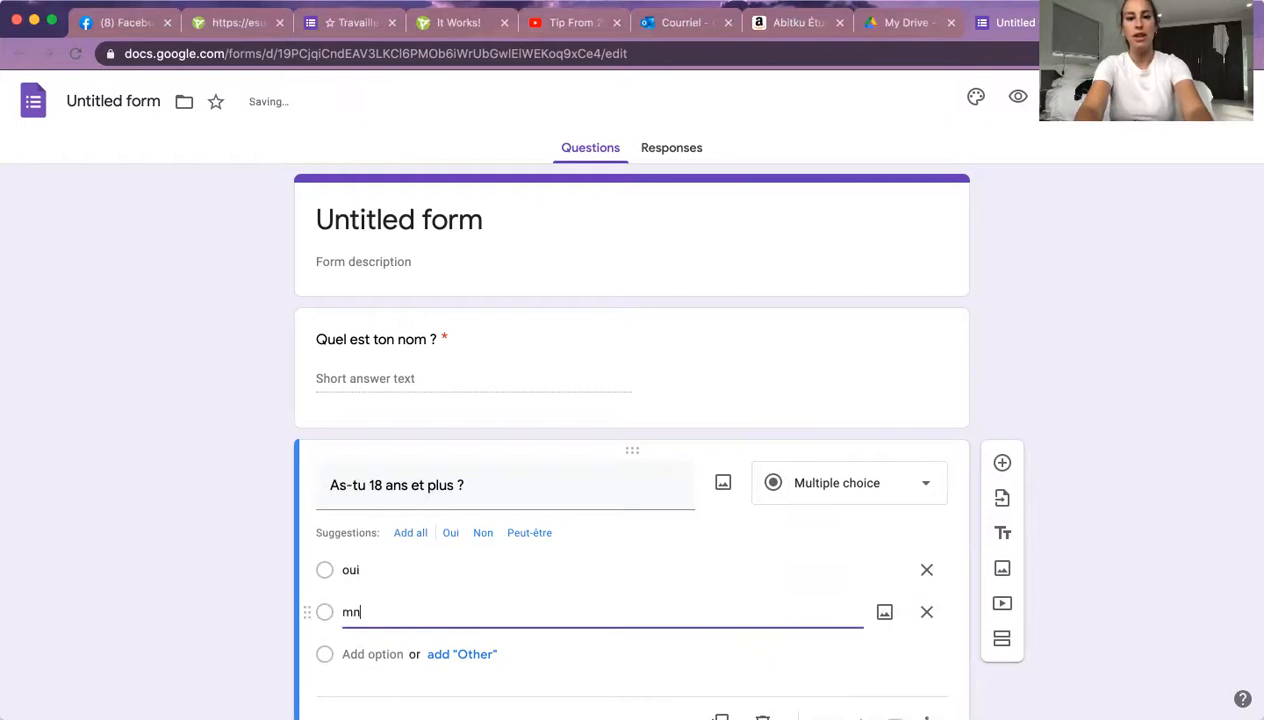
key(BackSpace)
text(no)
key(BackSpace)
text(ui)
click(354, 611)
text(non)
key(Tab)
scroll(561, 530, down, 2)
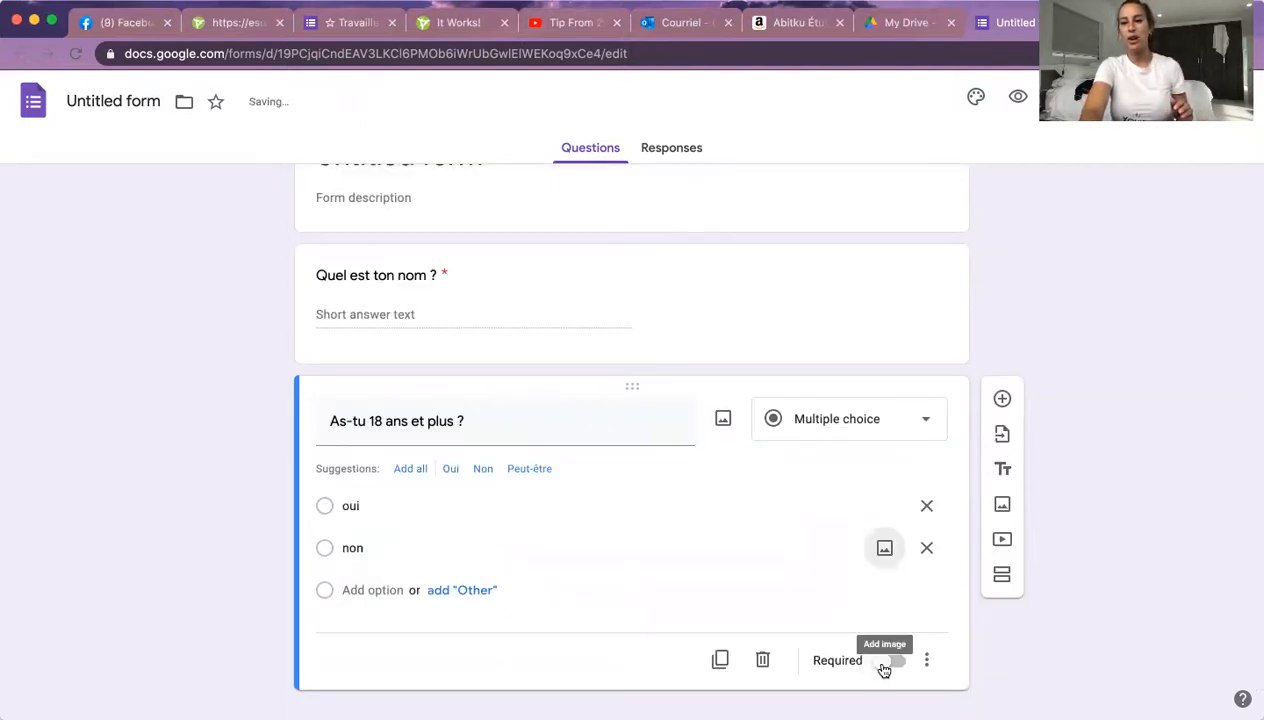
click(884, 664)
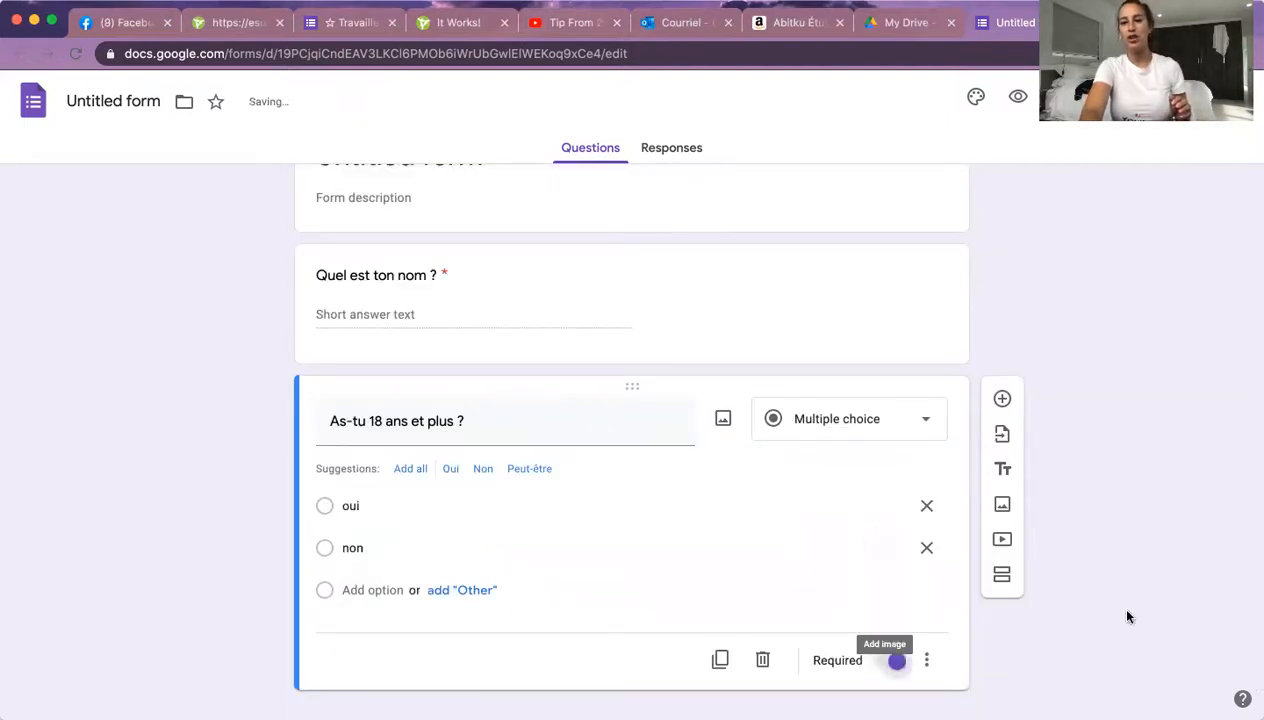
Add a third question titled "Où m'as tu trouvé?" below the age question.
click(1002, 398)
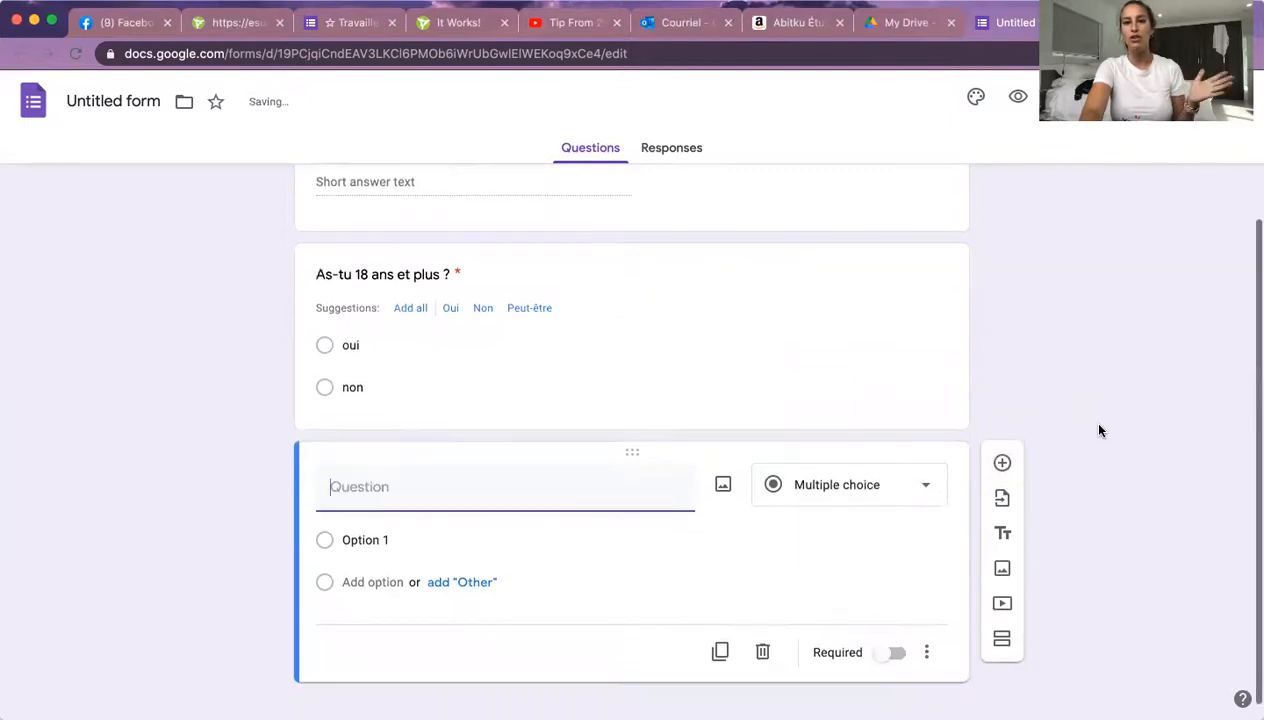
scroll(1050, 430, up, 5)
scroll(860, 437, down, 3)
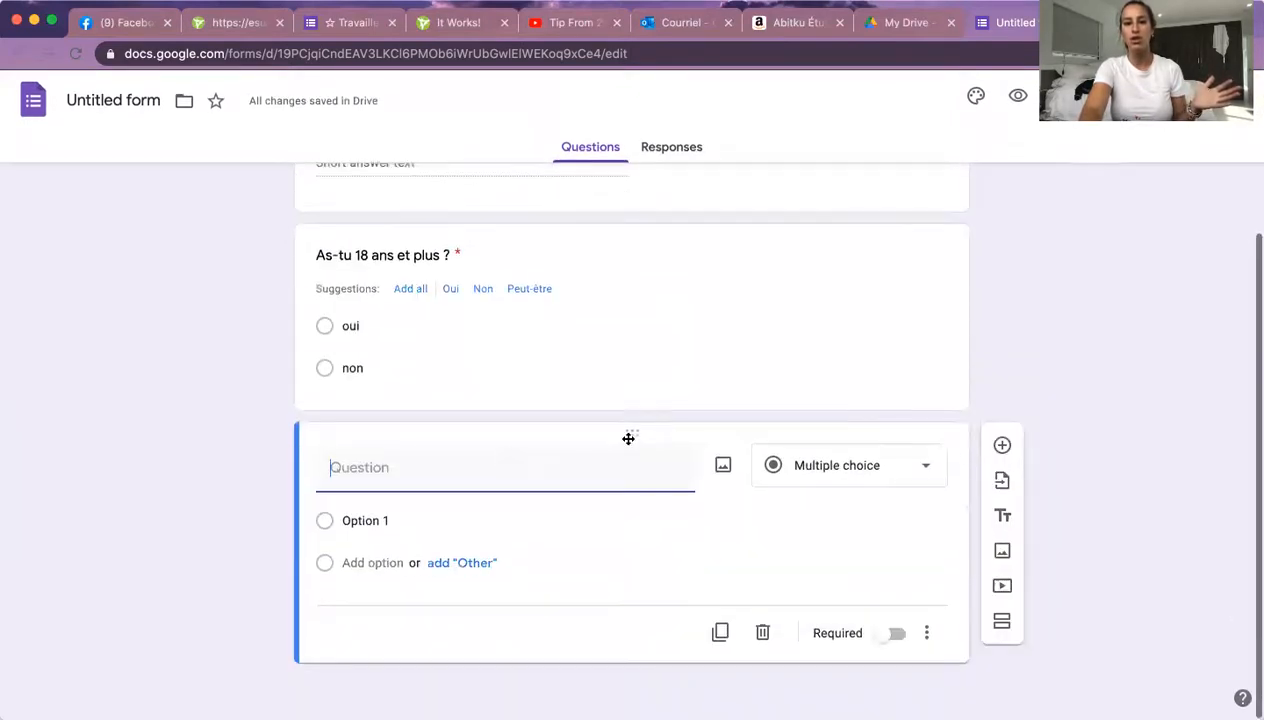
text(Où n)
key(BackSpace)
text(N'as tu trouvé%?%)
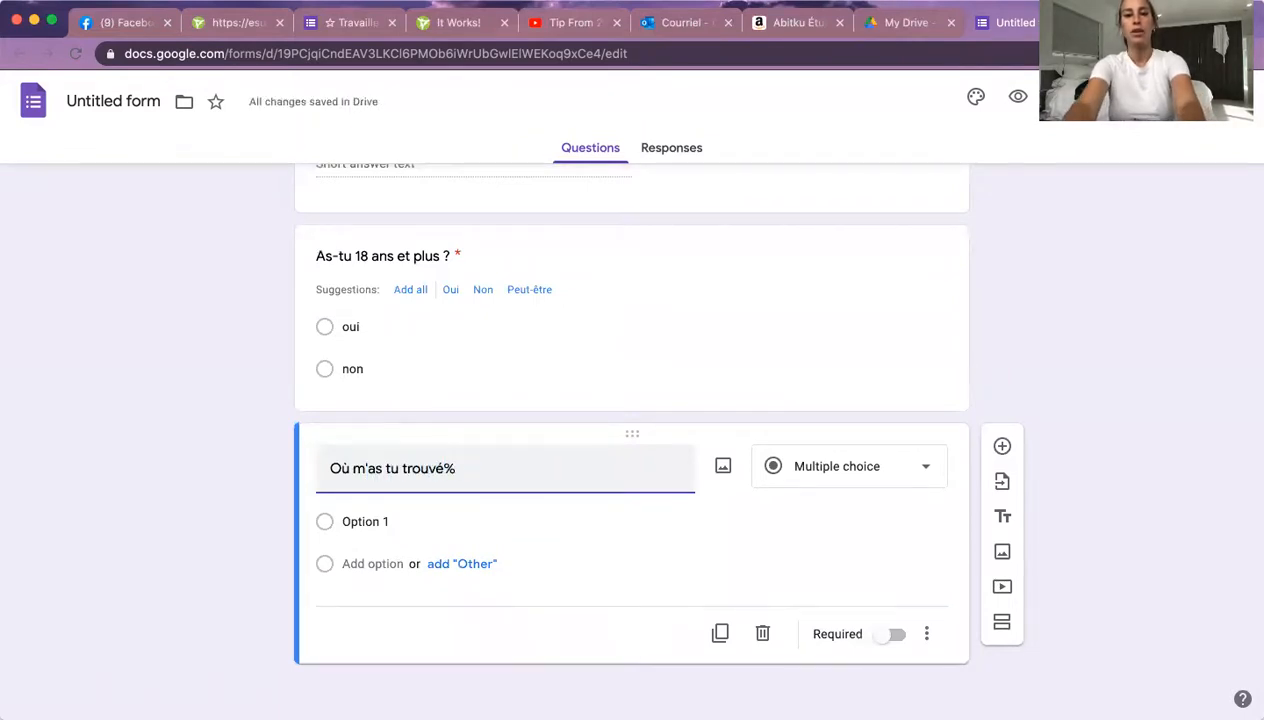
Give the "Où m'as tu trouvé?" question the options "insta", "fb" and "tiktok", and make it required.
click(361, 521)
text(insta)
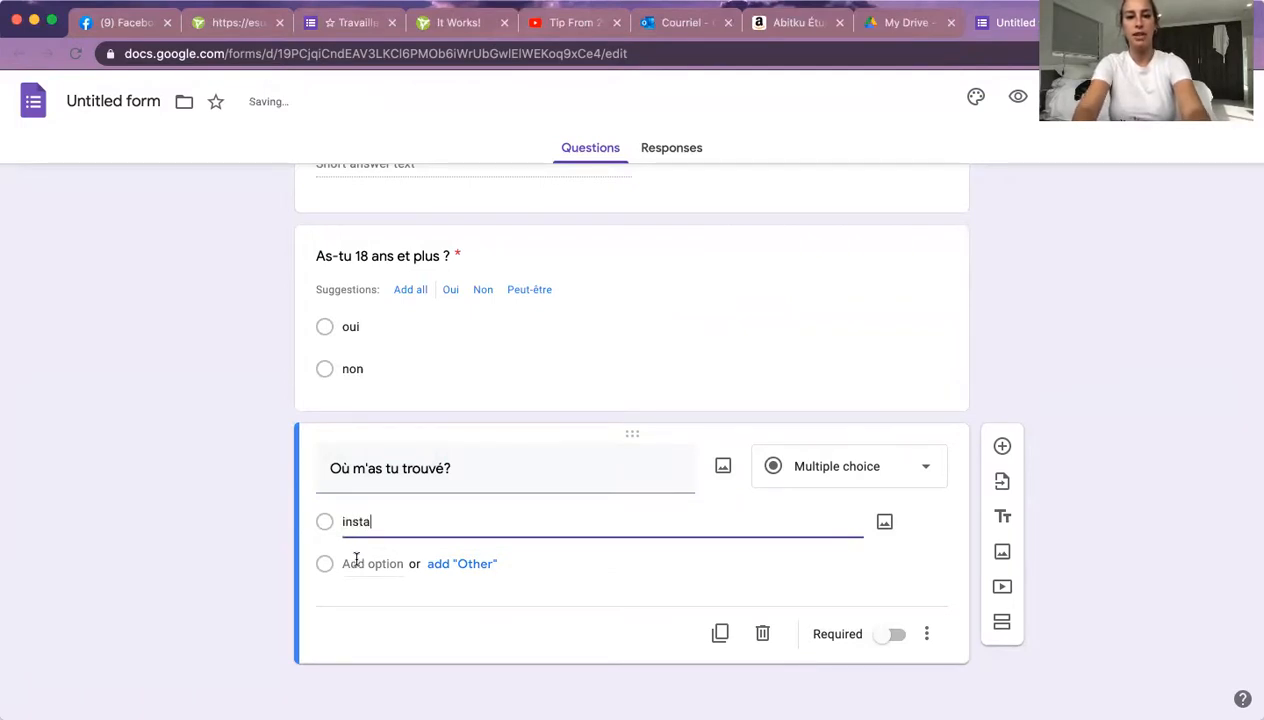
click(358, 563)
text(fb)
click(370, 603)
text(tik)
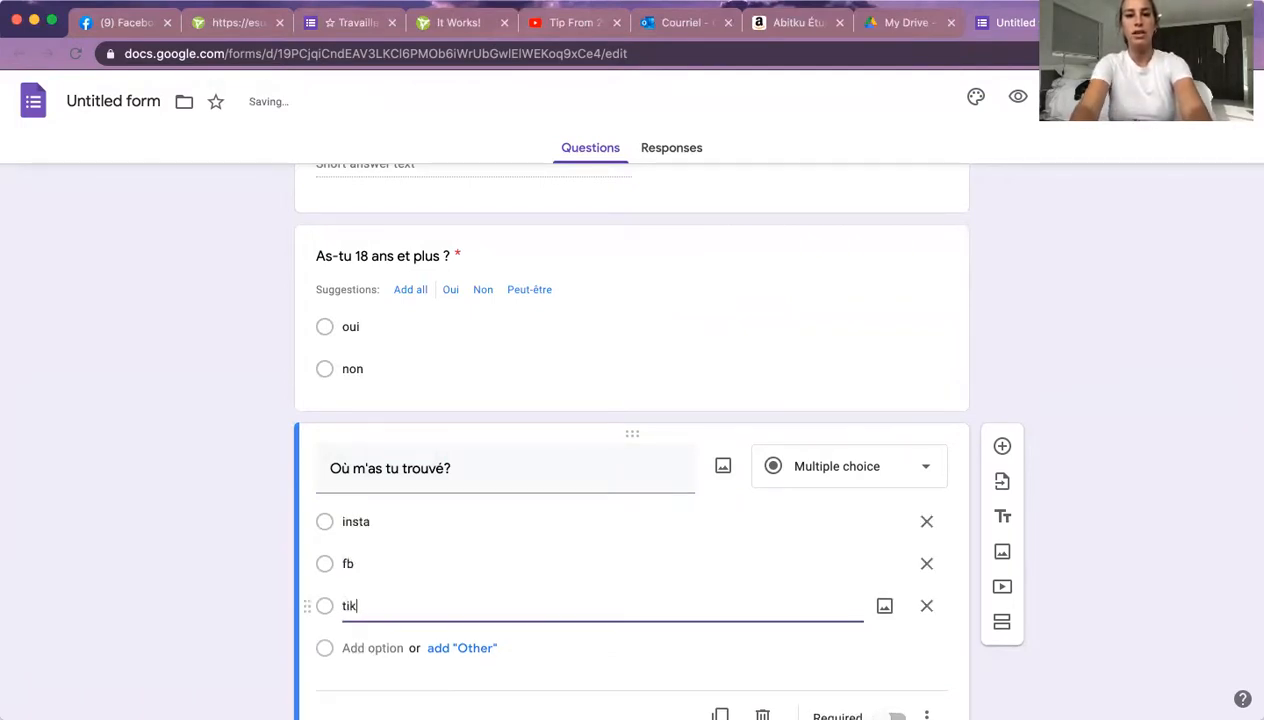
text(tok)
scroll(970, 570, down, 2)
click(893, 634)
Add a blank fourth question and review the available question types, leaving it as Multiple choice.
click(1002, 362)
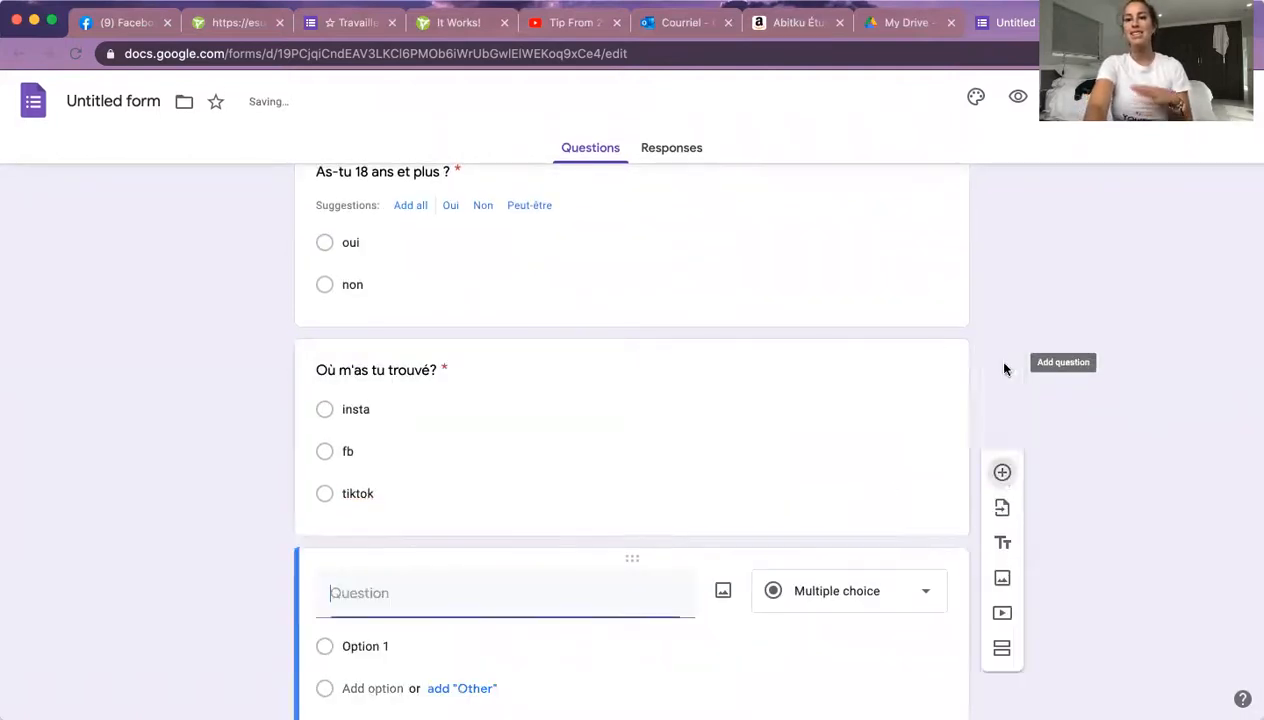
click(880, 497)
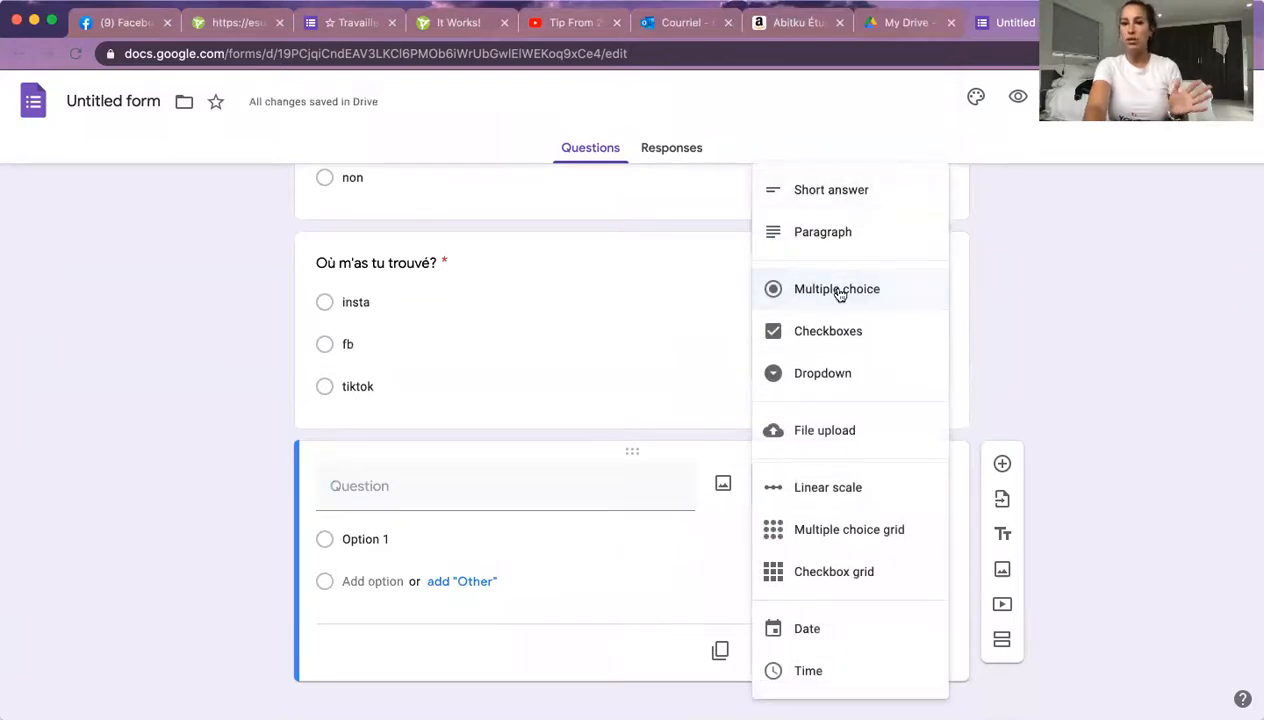
click(1078, 439)
scroll(1078, 440, down, 1)
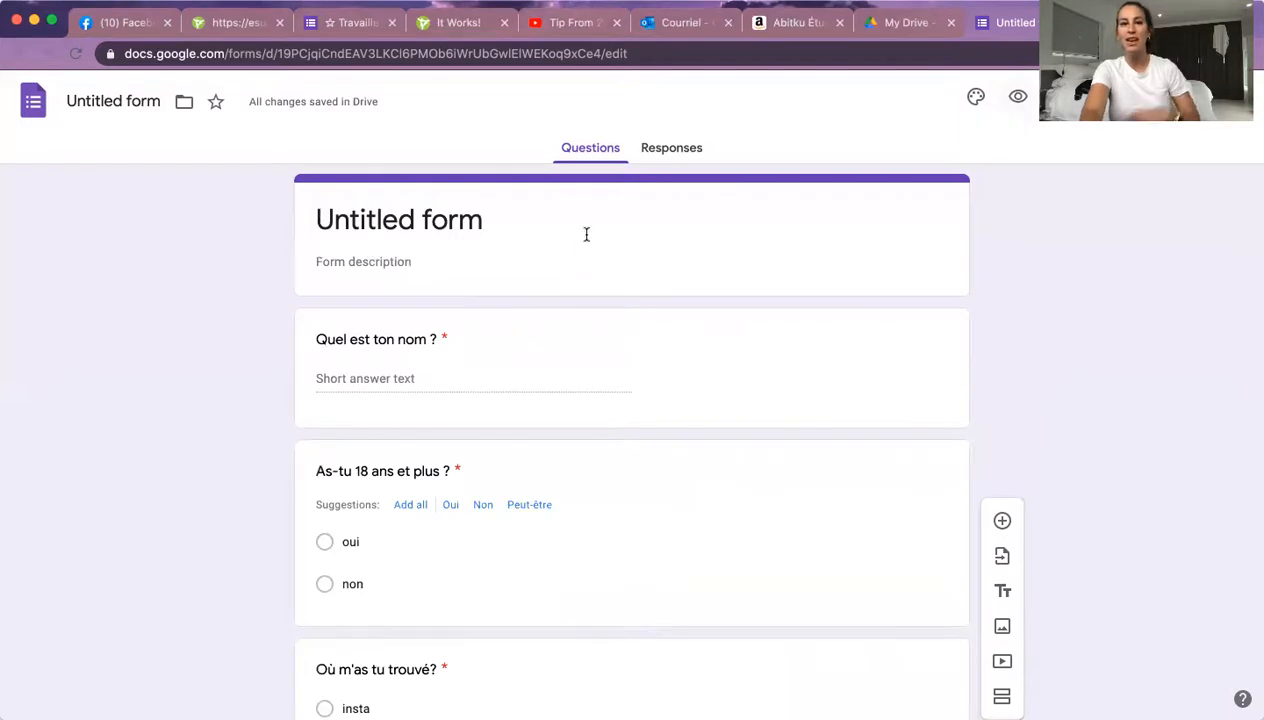
Title the form "Application ambassadrice" and enter "Bienvenue !" as its description.
click(556, 206)
text(Applicati)
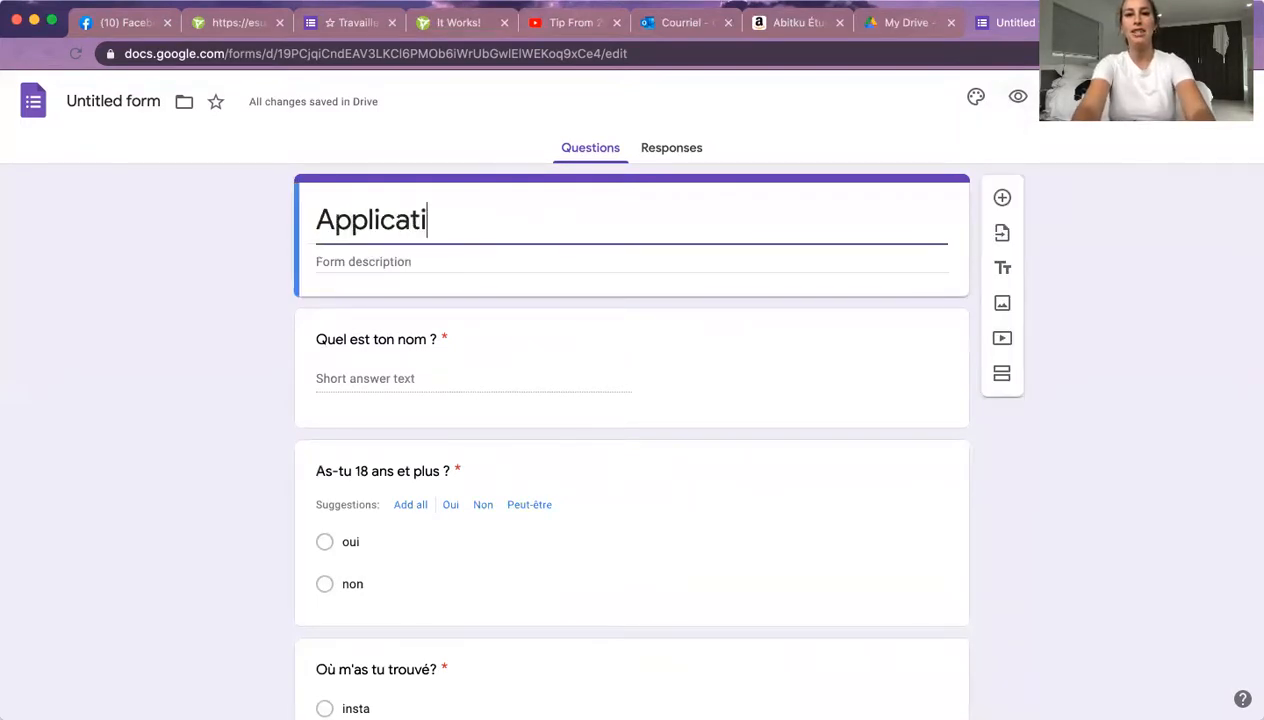
text(on ambassadrice)
click(358, 250)
text(Bienvenue !)
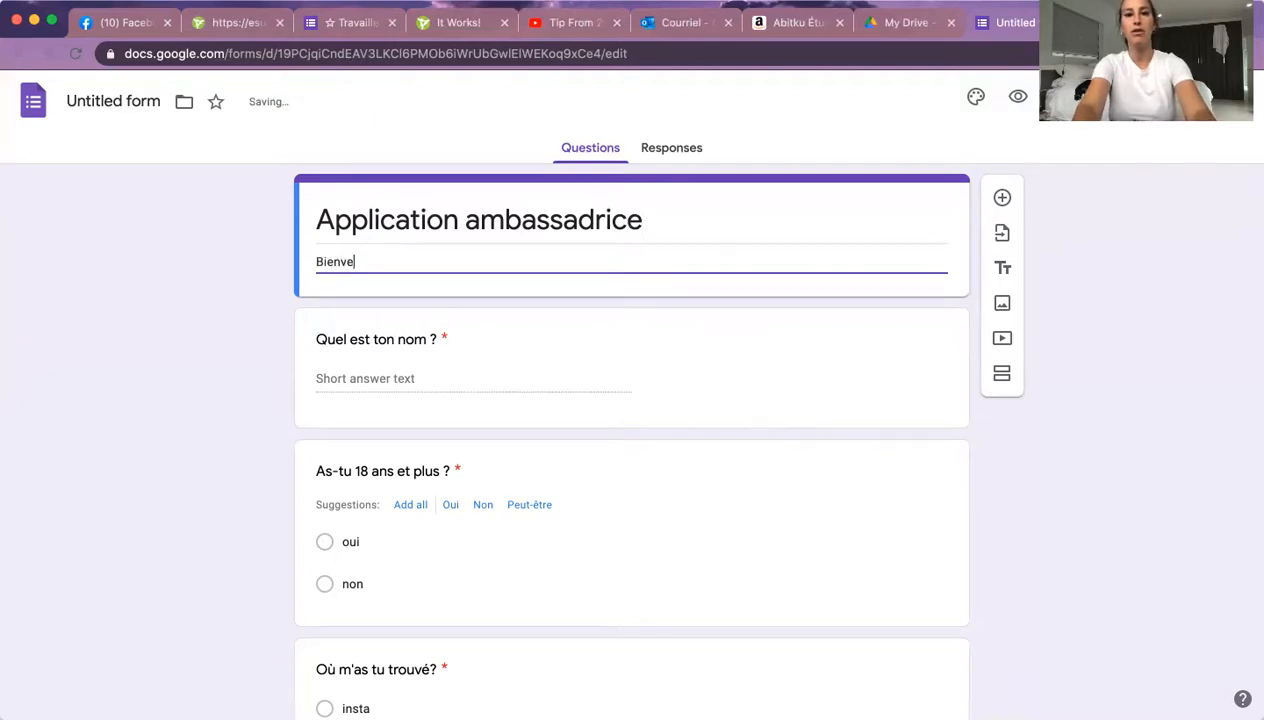
Preview the form, check its required markers and questions down to the submit area, and close the preview.
click(1019, 95)
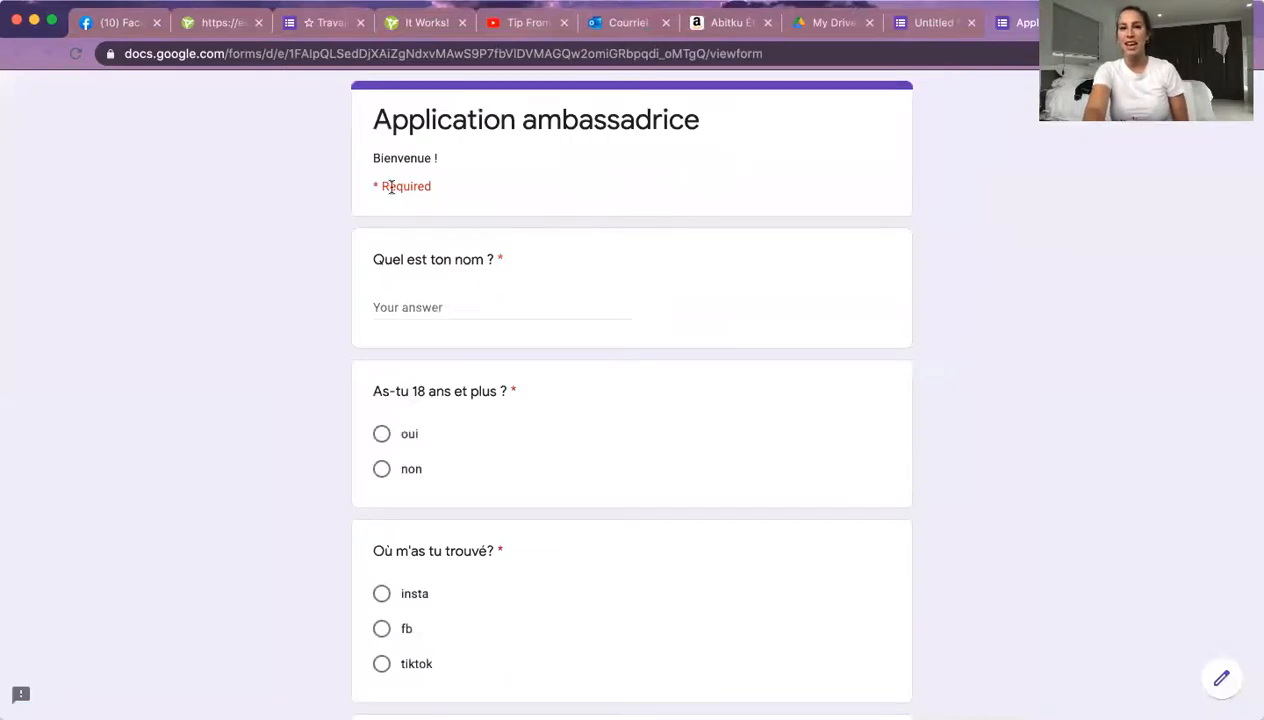
drag(374, 184, 448, 186)
click(538, 188)
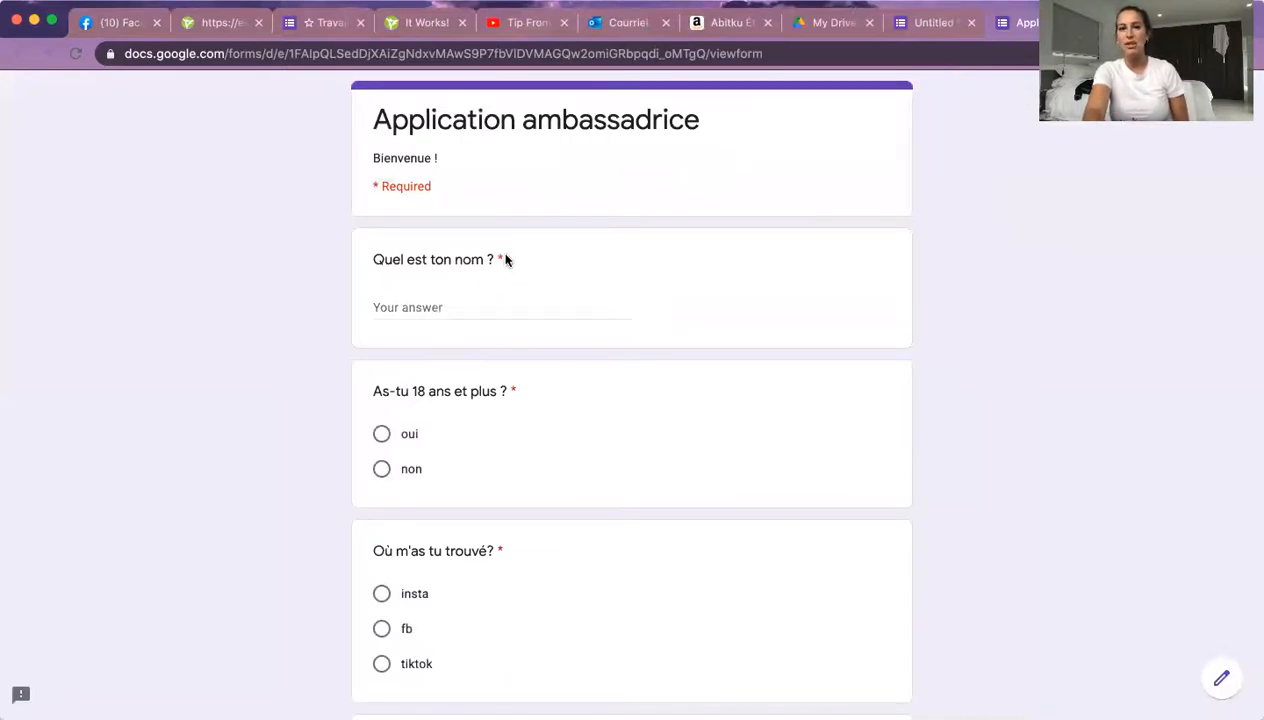
scroll(499, 440, down, 2)
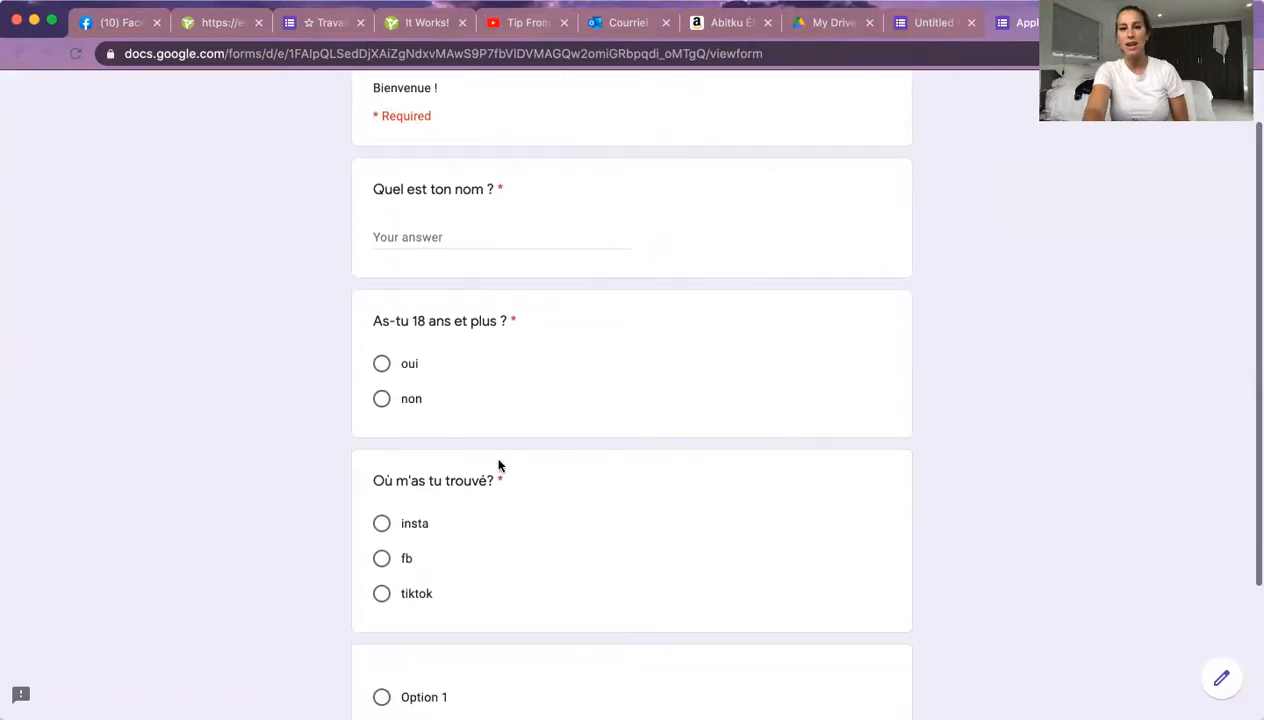
scroll(812, 502, down, 3)
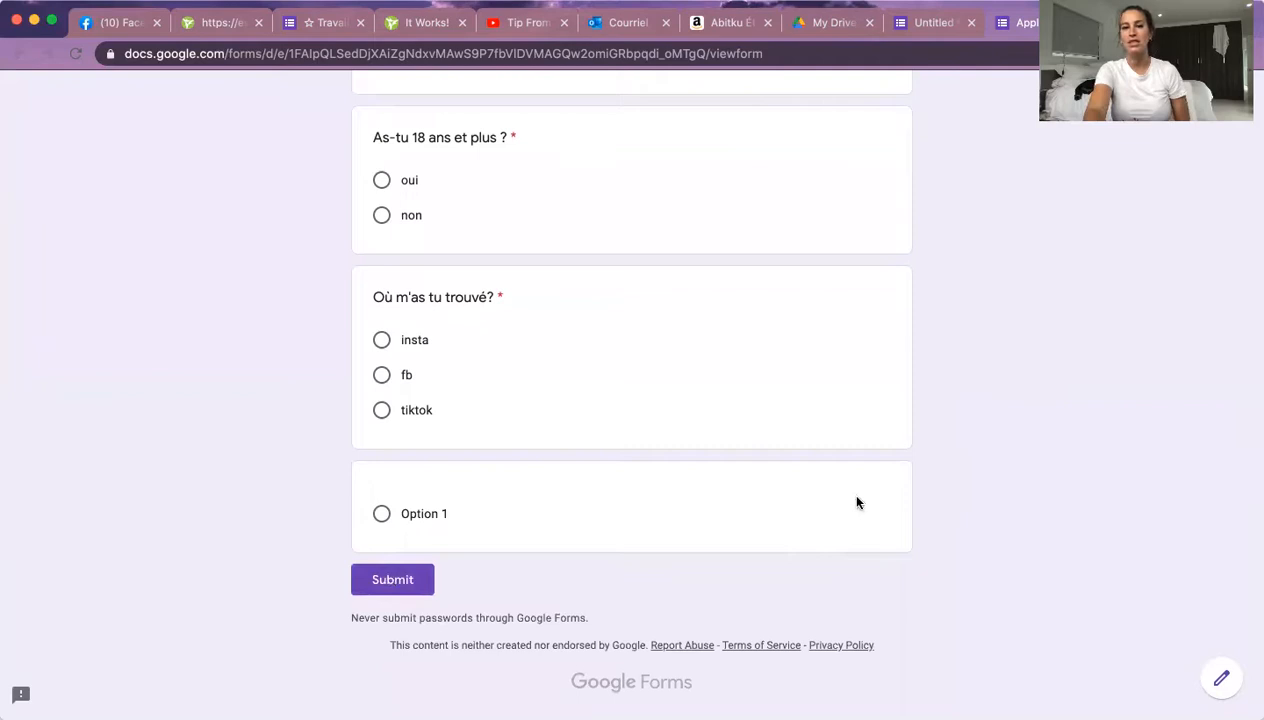
scroll(714, 486, up, 5)
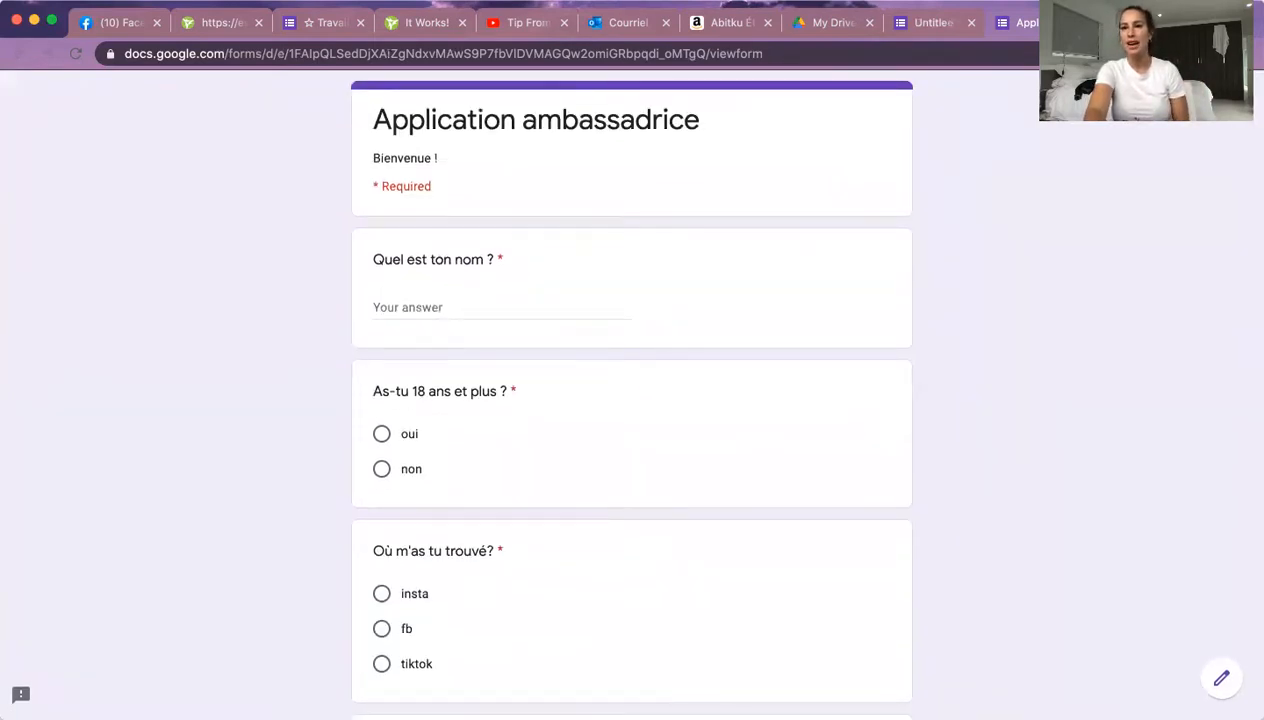
key(super+w)
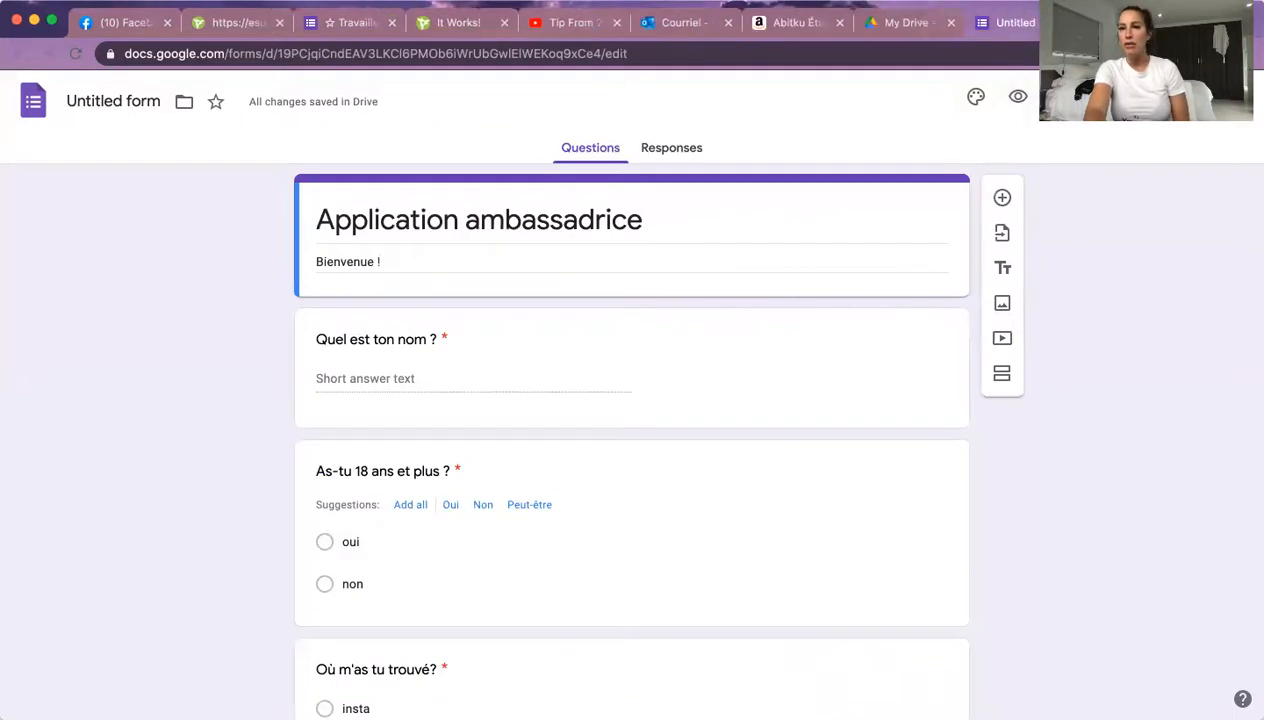
Generate a shortened sharing link for the form and copy it to the clipboard.
click(1125, 97)
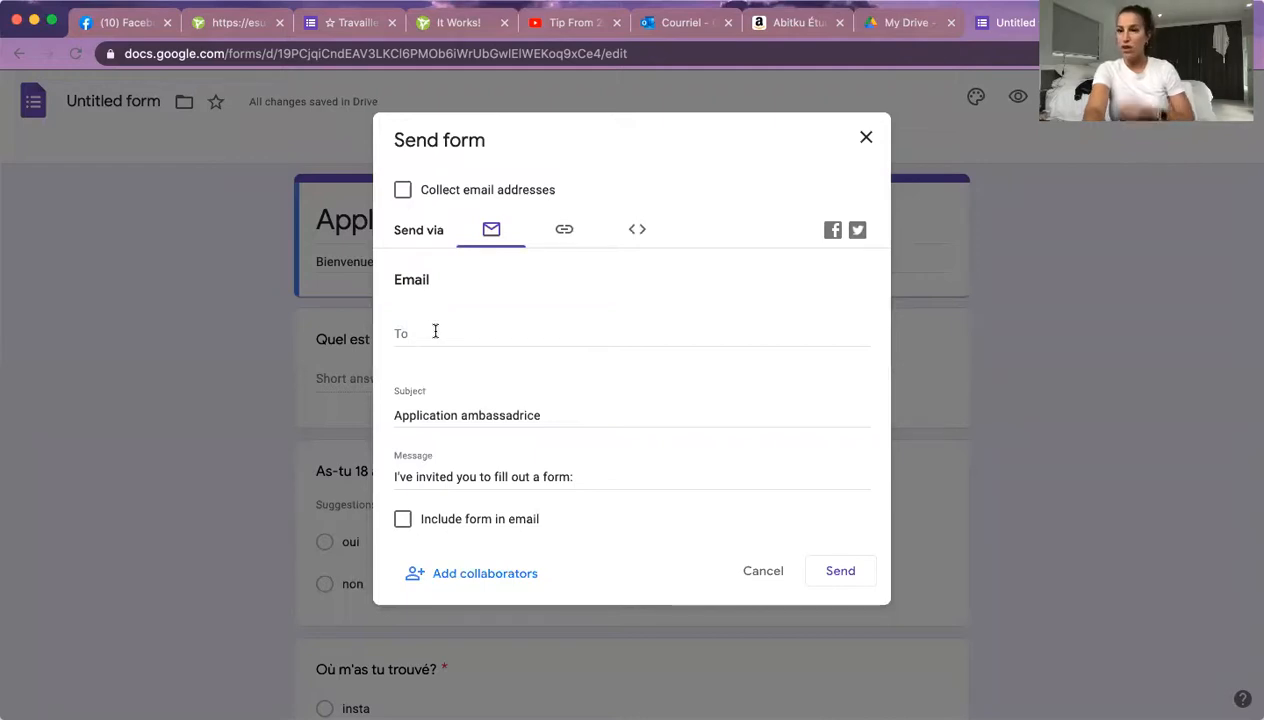
click(564, 232)
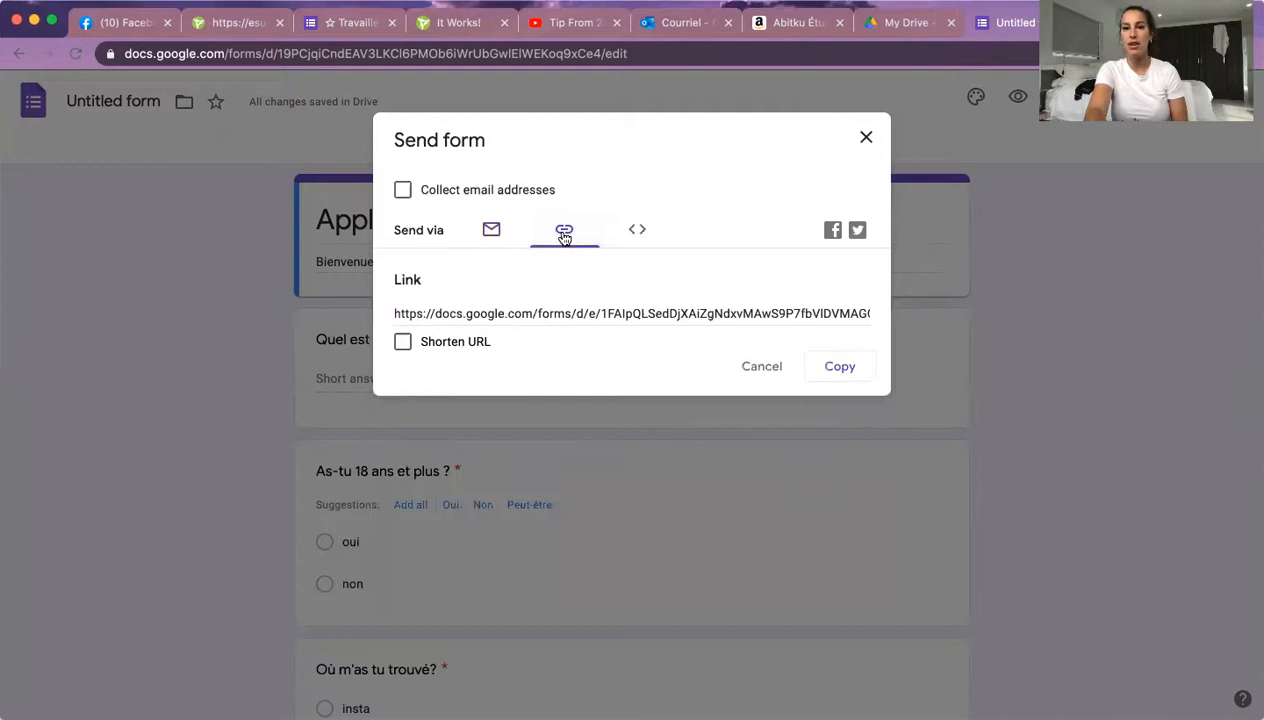
click(402, 342)
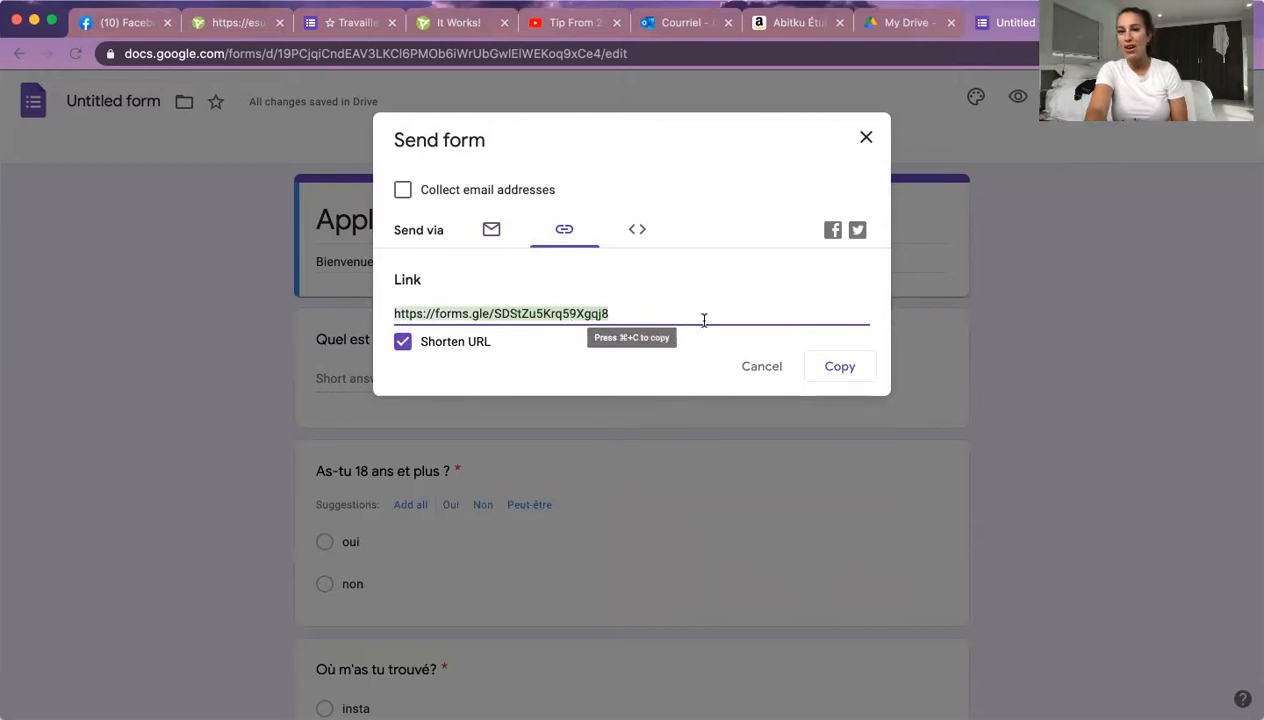
click(840, 367)
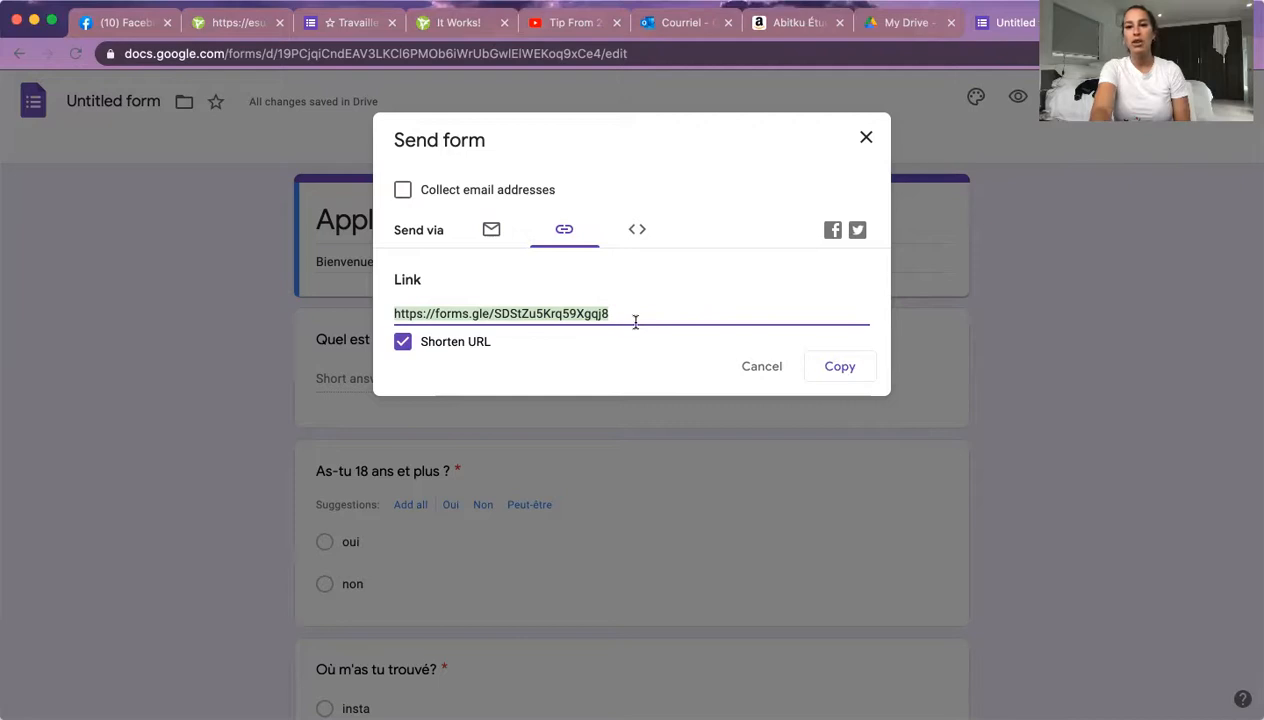
click(841, 366)
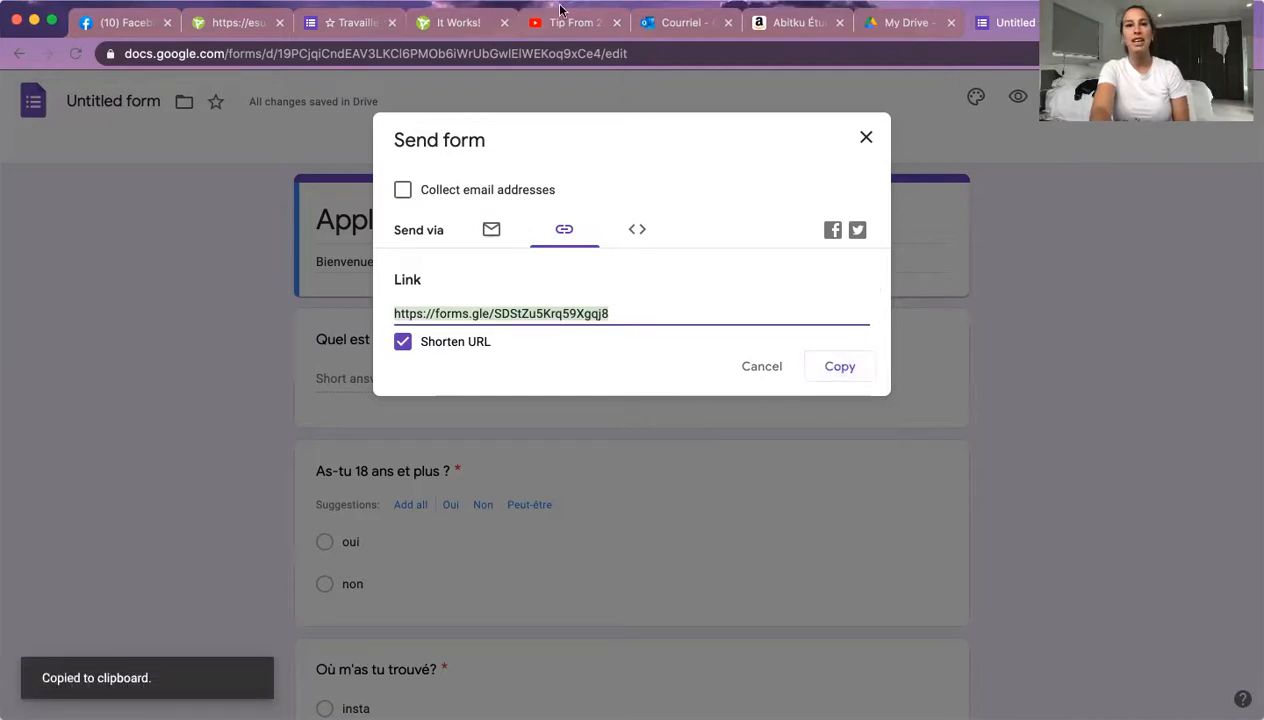
Switch to Facebook and view the introduction section of the personal profile.
click(113, 22)
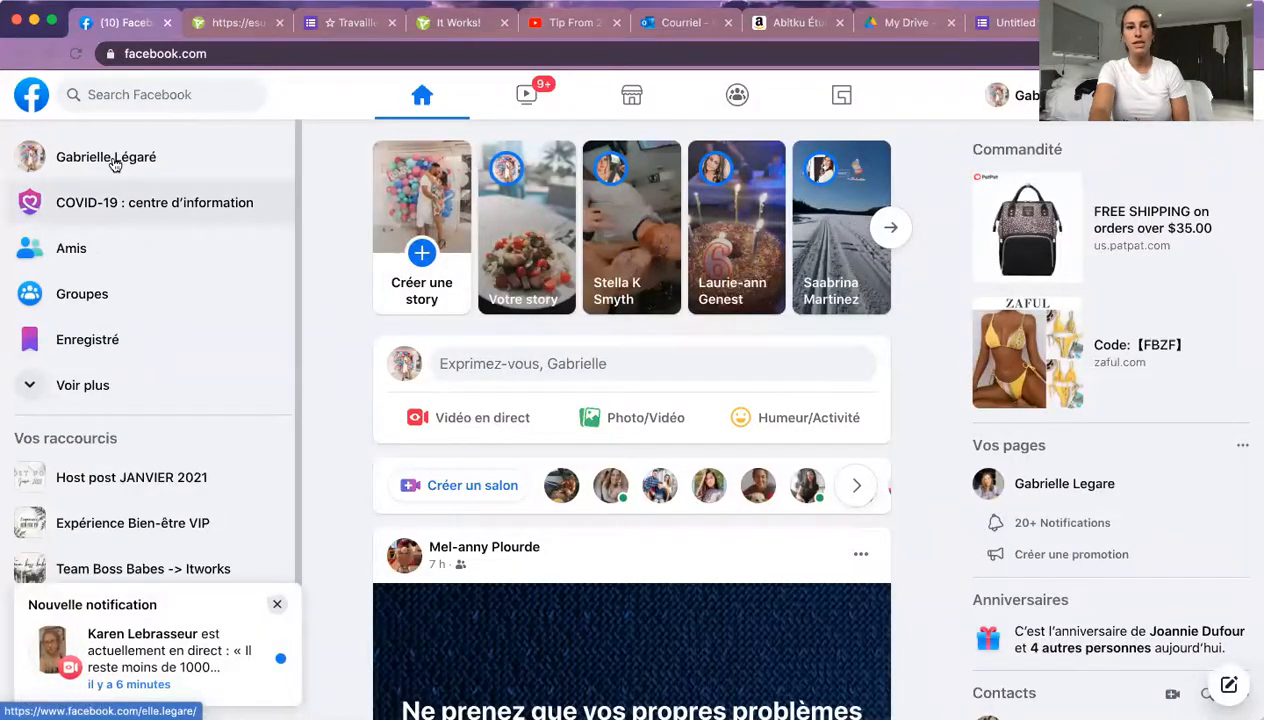
click(113, 160)
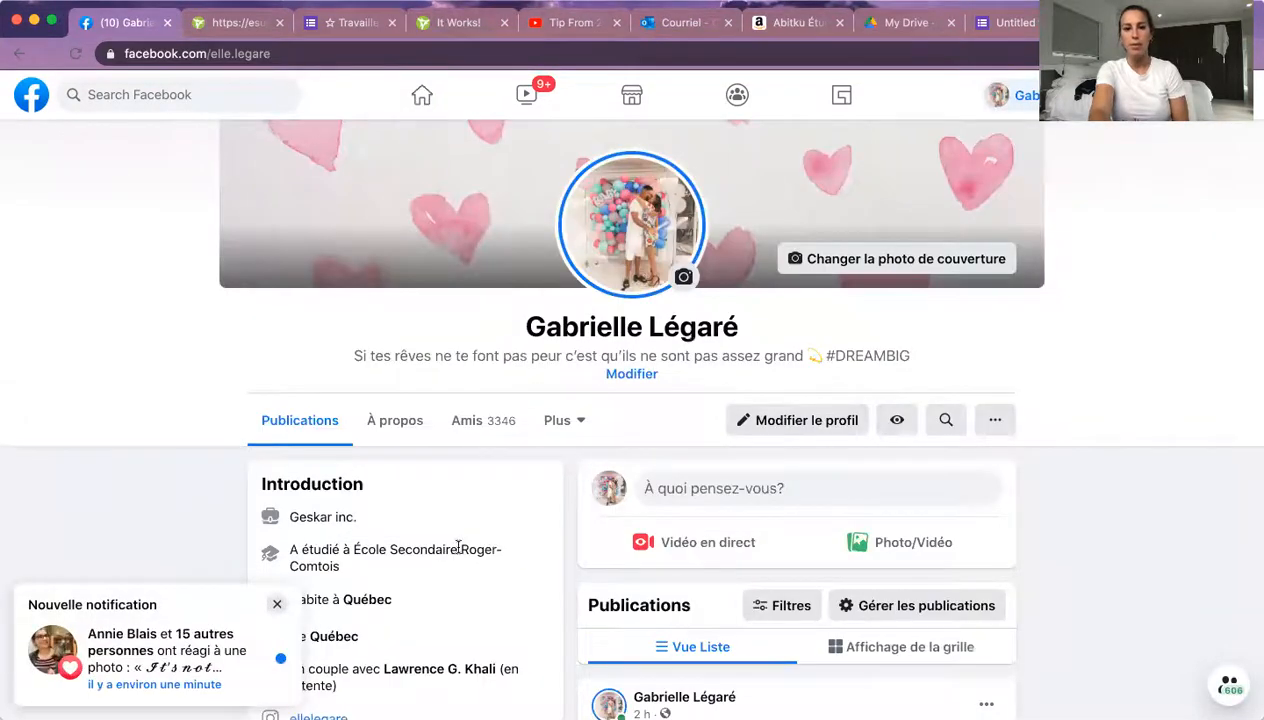
scroll(458, 546, down, 5)
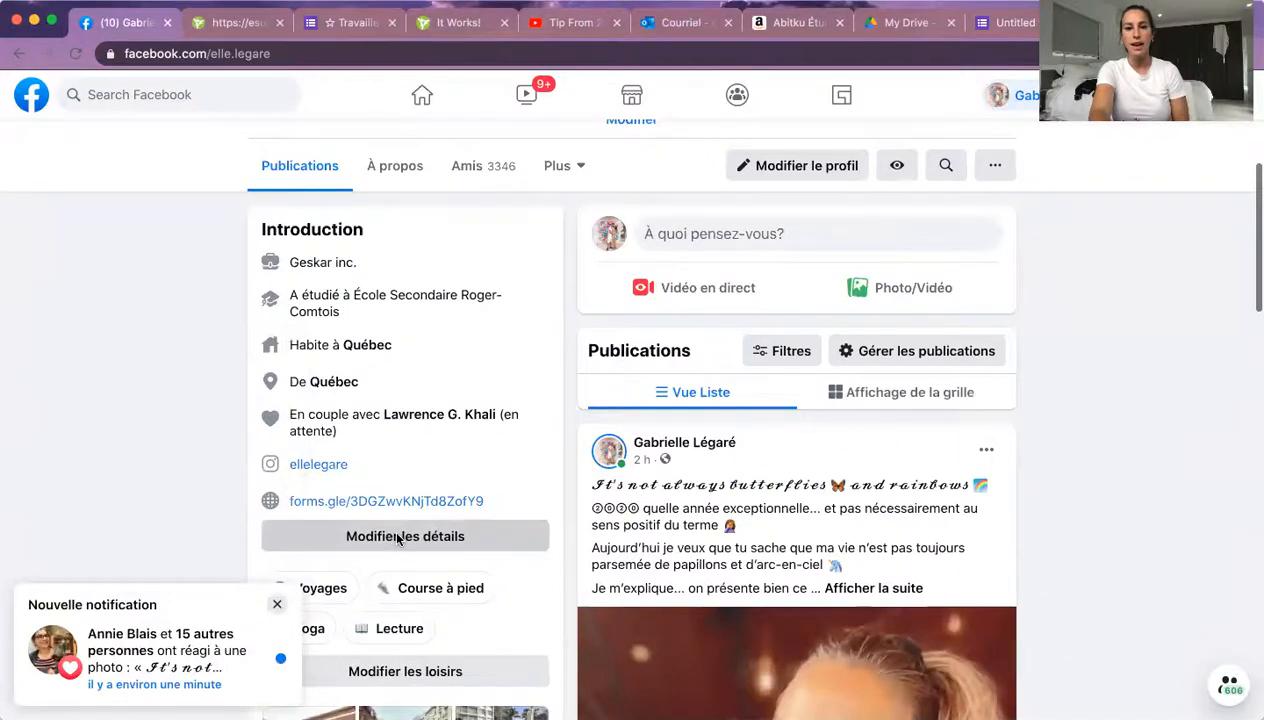
Find the website link in the profile's details, open its address for editing, and cancel the edit.
click(398, 537)
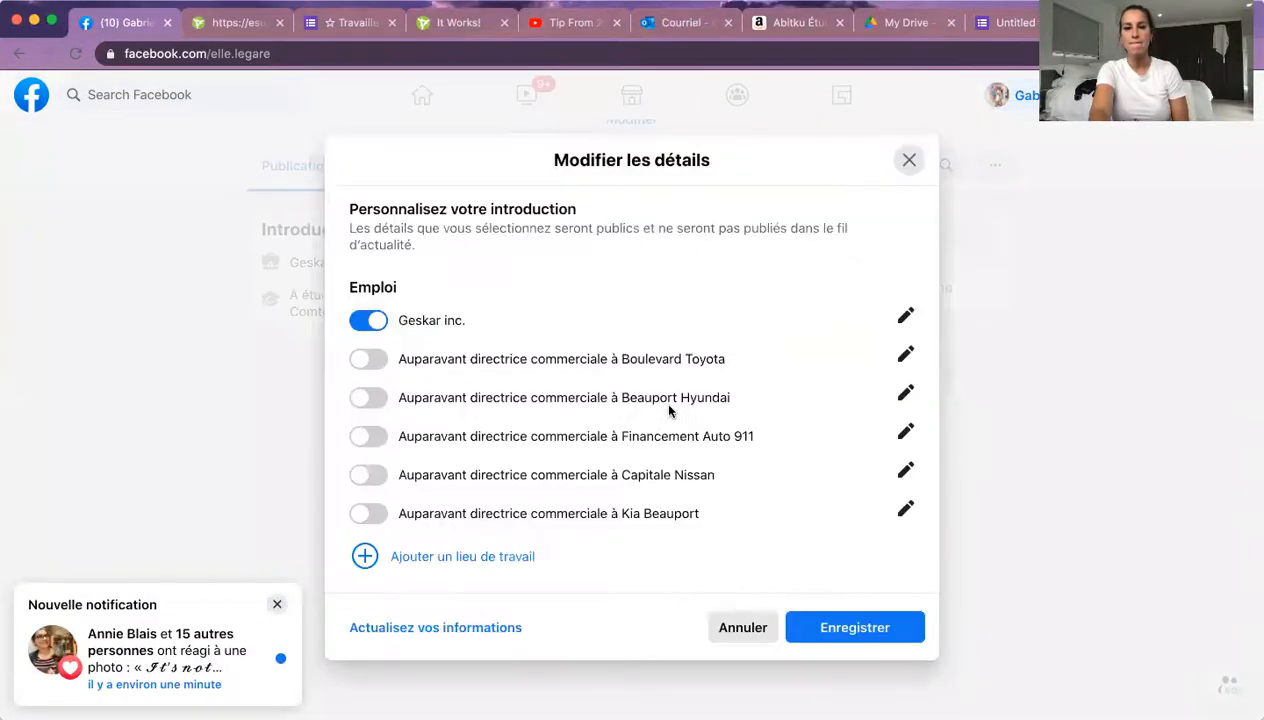
scroll(686, 376, down, 10)
scroll(686, 376, down, 4)
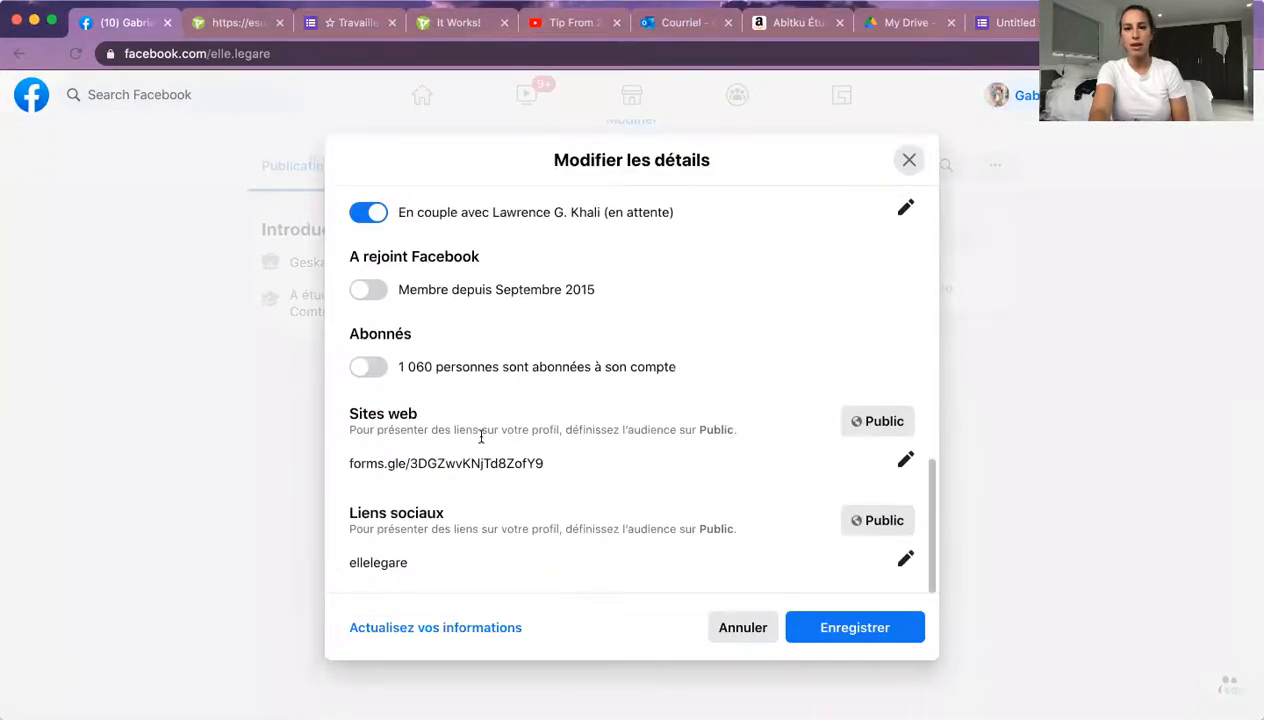
click(905, 460)
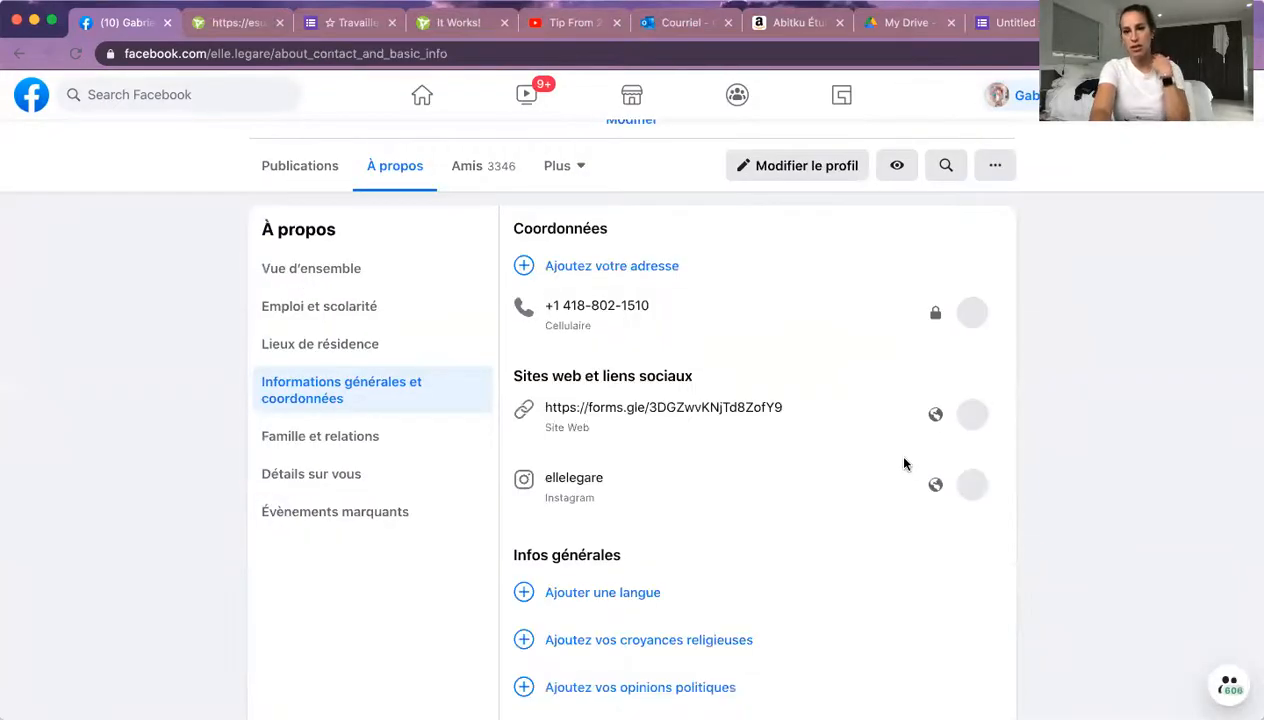
click(976, 418)
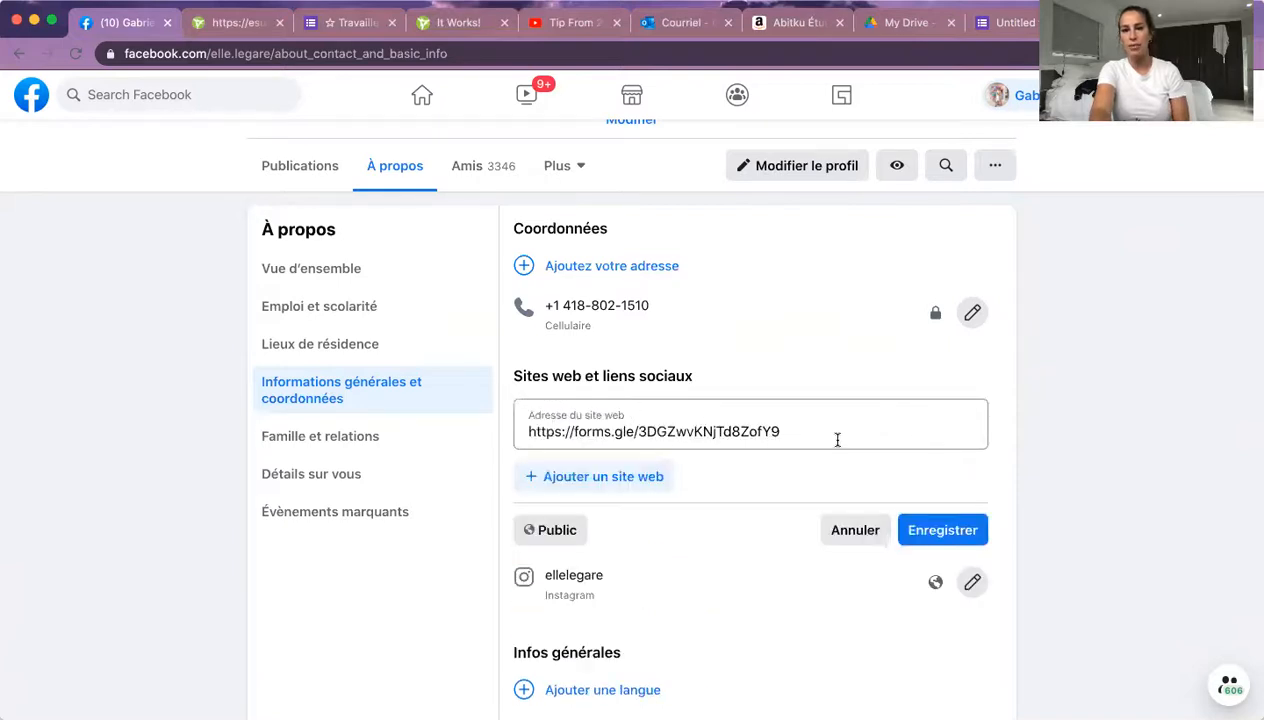
click(849, 526)
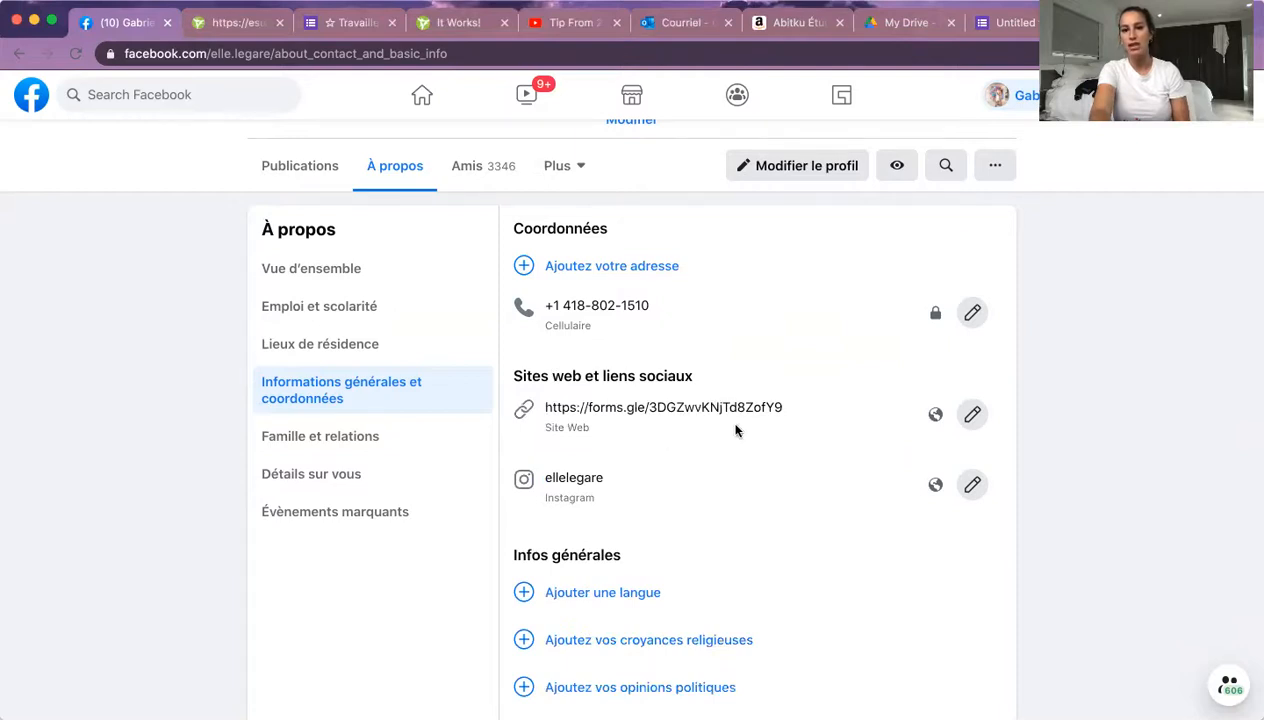
Open the Instagram account linked in the profile's contact information.
click(574, 478)
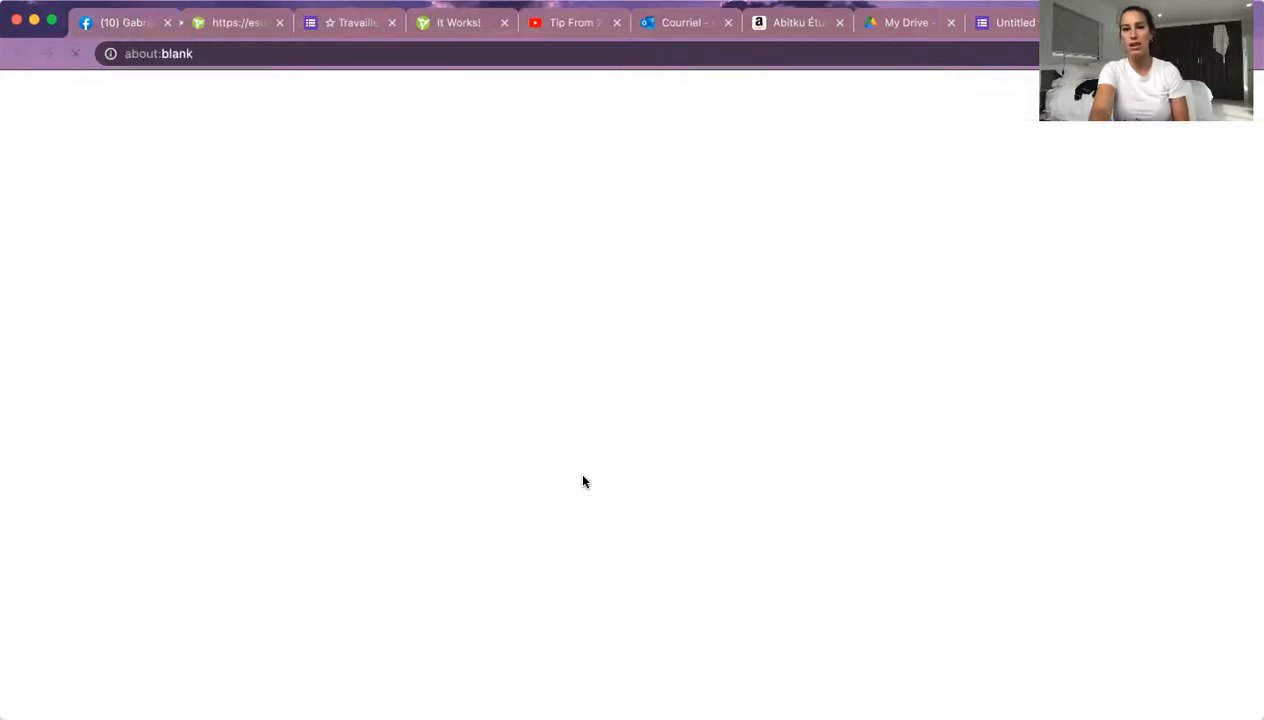